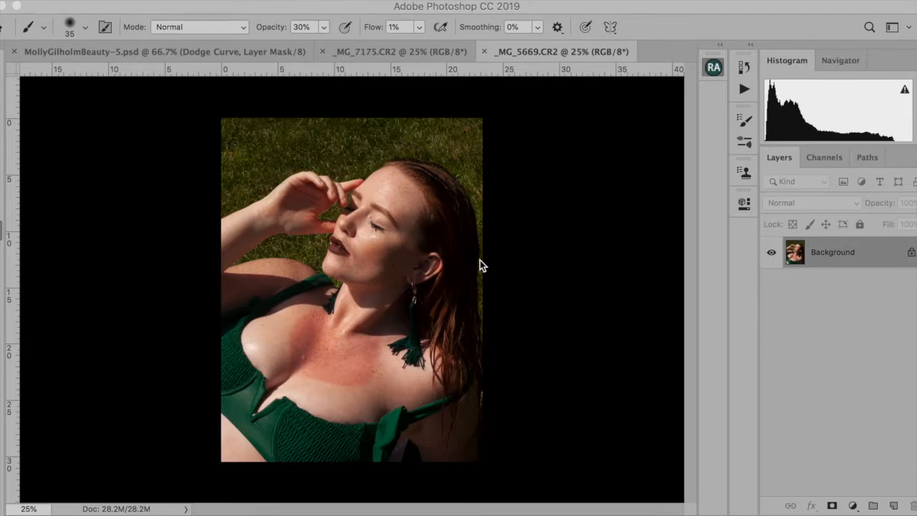
# - Run the Beauty Retouch D&B Curves Setup, expand the Dodge & Burn group and select the Dodge Curve layer
pyautogui.click(709, 72)
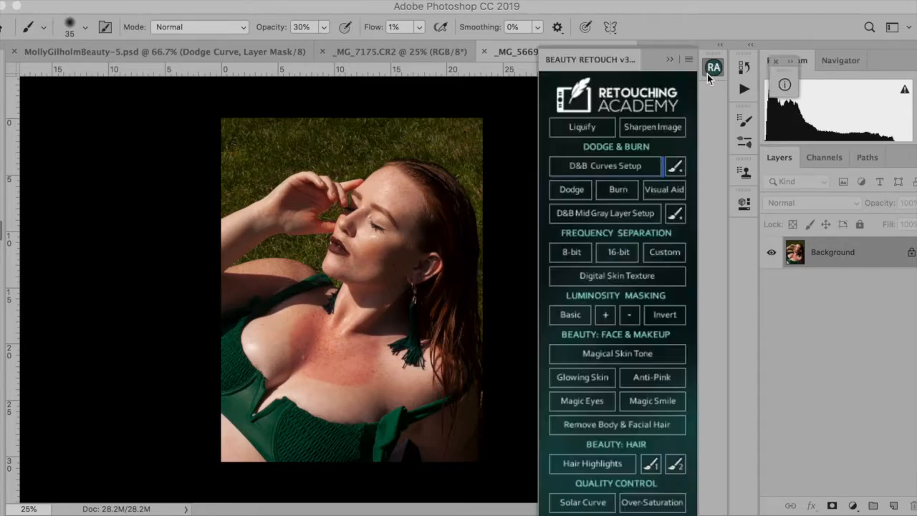
pyautogui.click(591, 170)
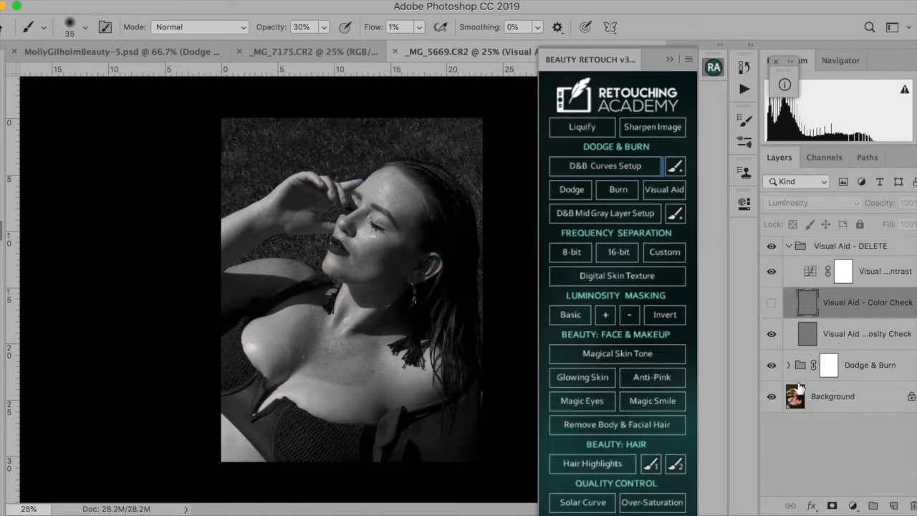
pyautogui.click(788, 364)
pyautogui.click(862, 405)
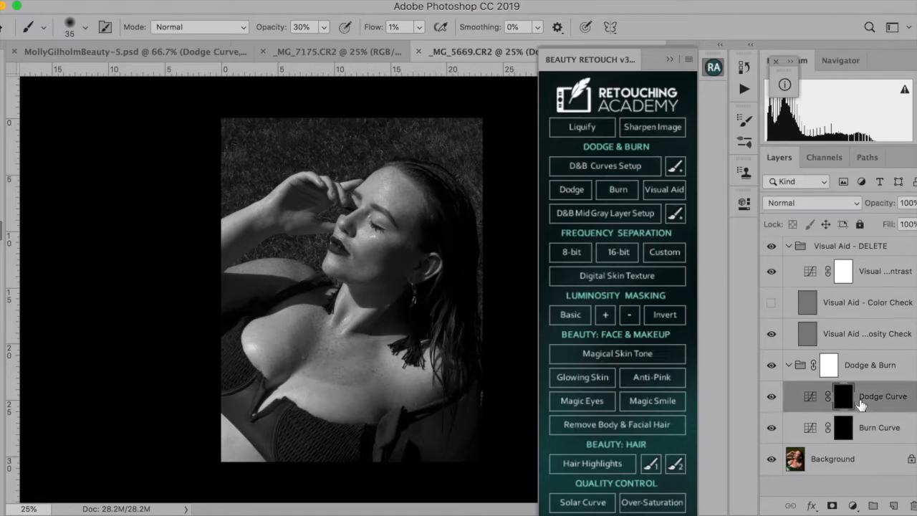
# - Hide the Visual Aid - DELETE group, put away the retouching panel and inspect the reddened chest in color up close
pyautogui.click(771, 248)
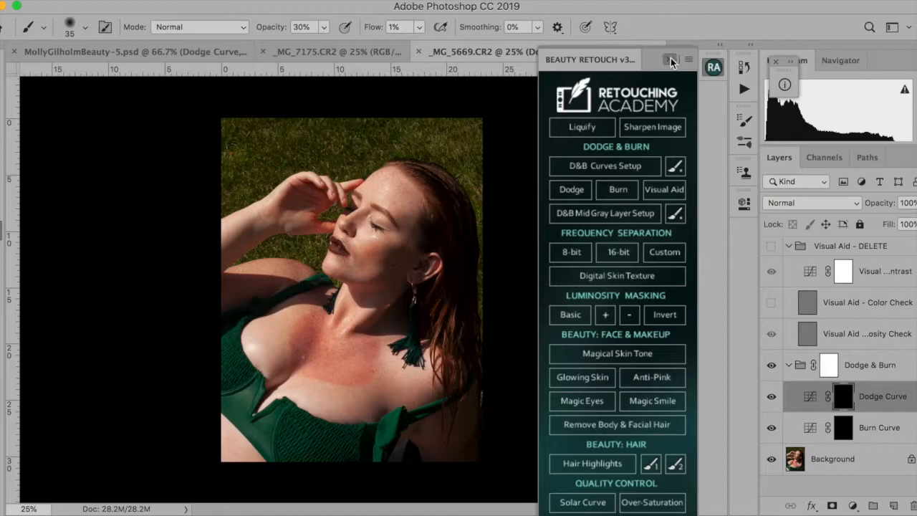
pyautogui.click(670, 59)
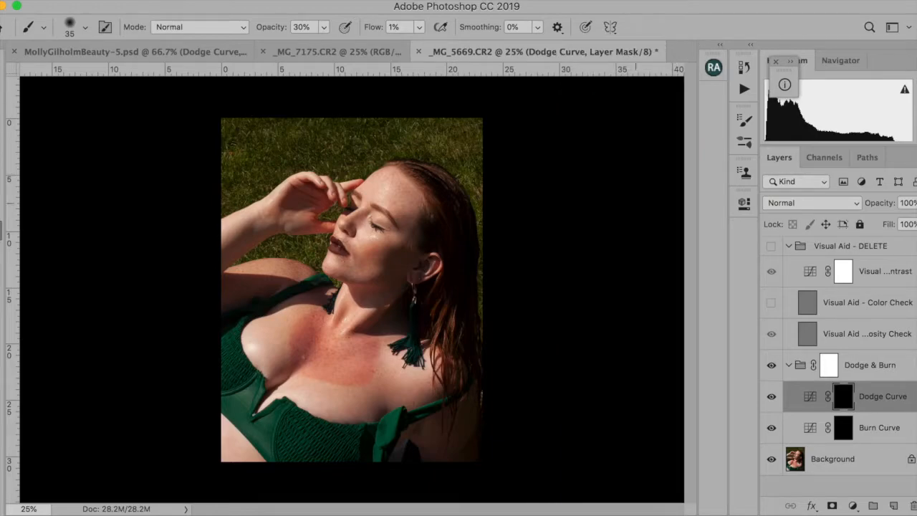
pyautogui.press('z')
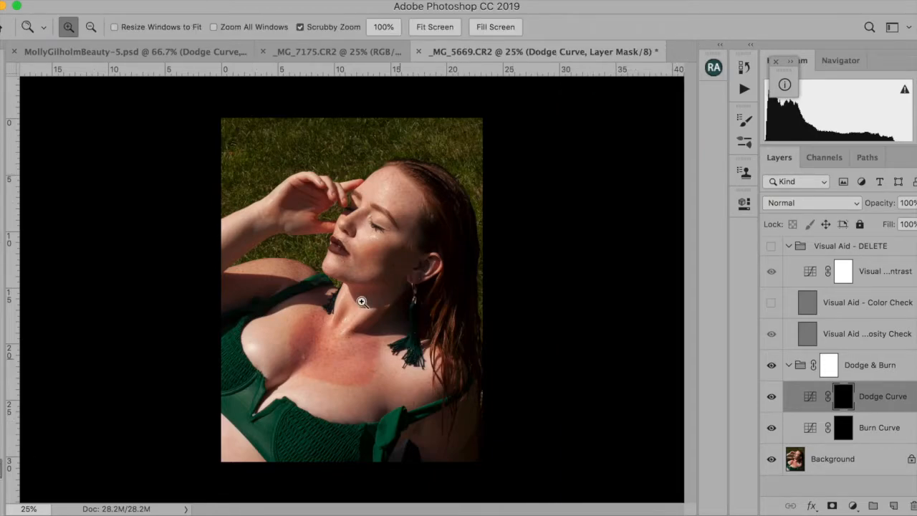
pyautogui.click(354, 350)
pyautogui.click(334, 389)
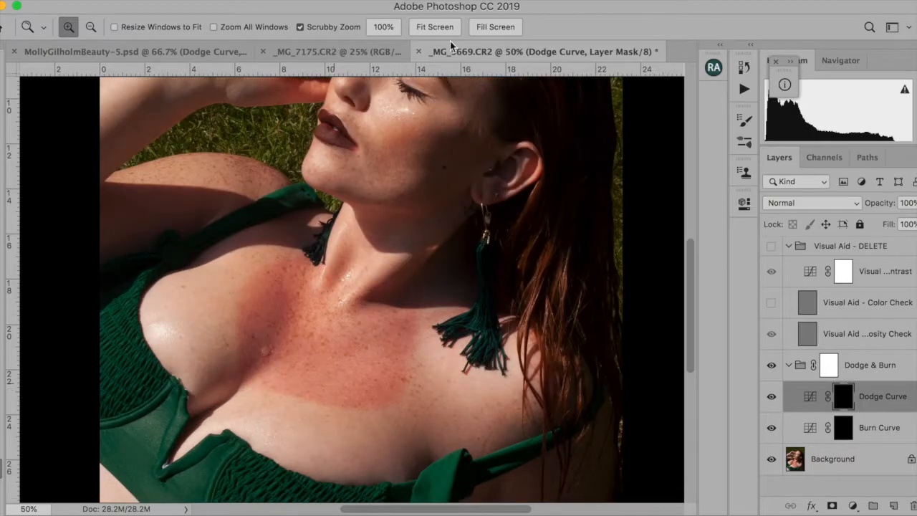
pyautogui.click(433, 27)
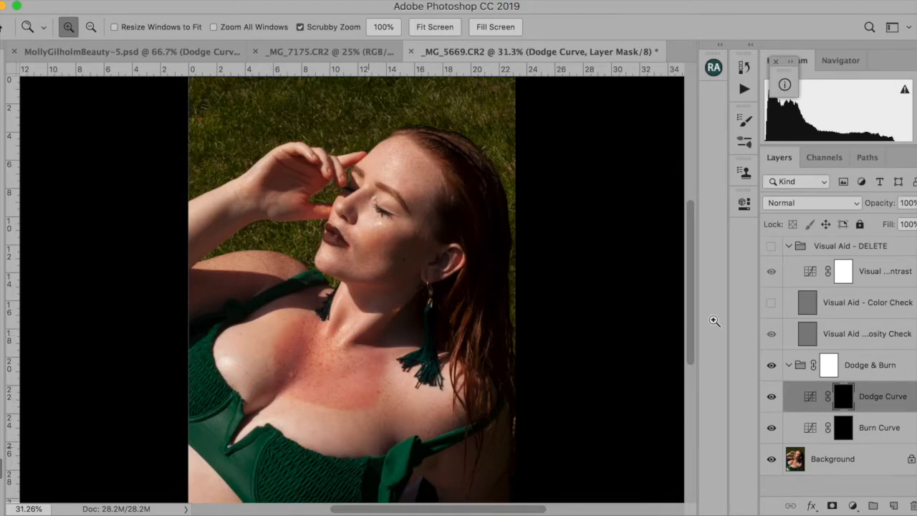
# - Turn the Visual Aid - DELETE group back on and collapse it along with the Dodge & Burn group
pyautogui.click(789, 366)
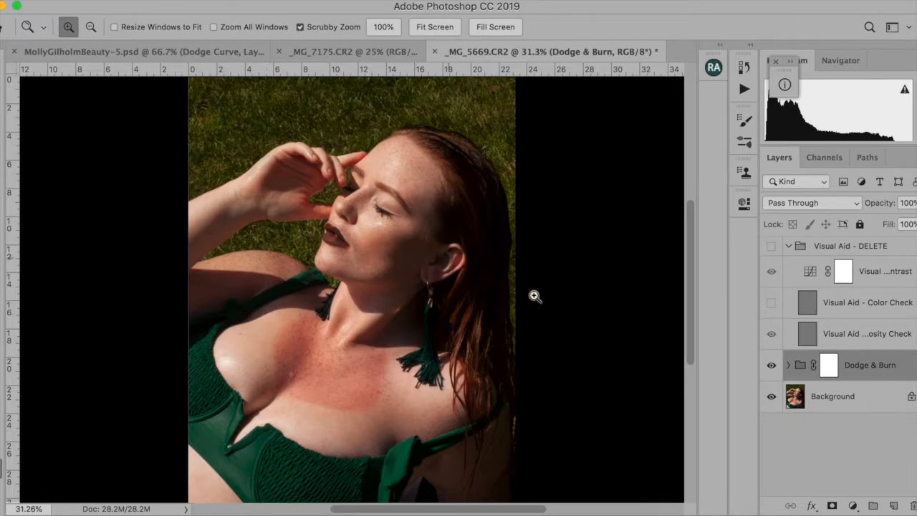
pyautogui.click(771, 245)
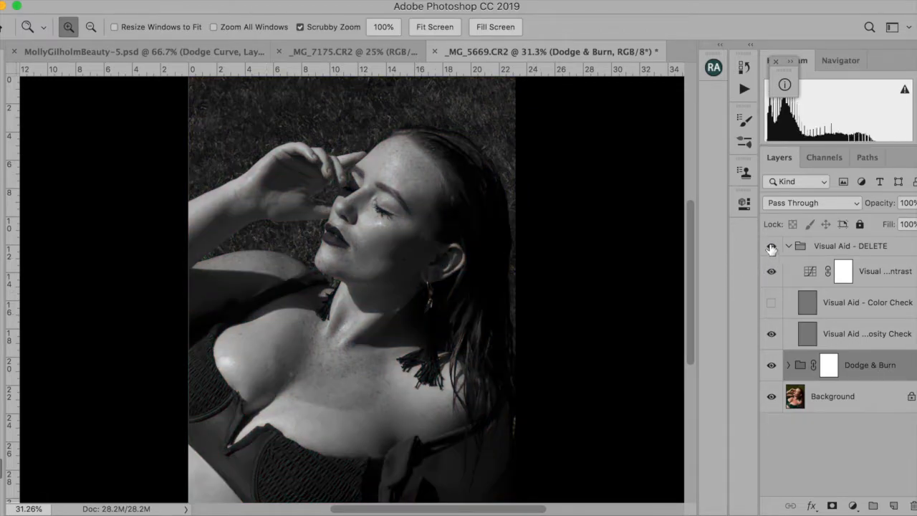
pyautogui.click(771, 246)
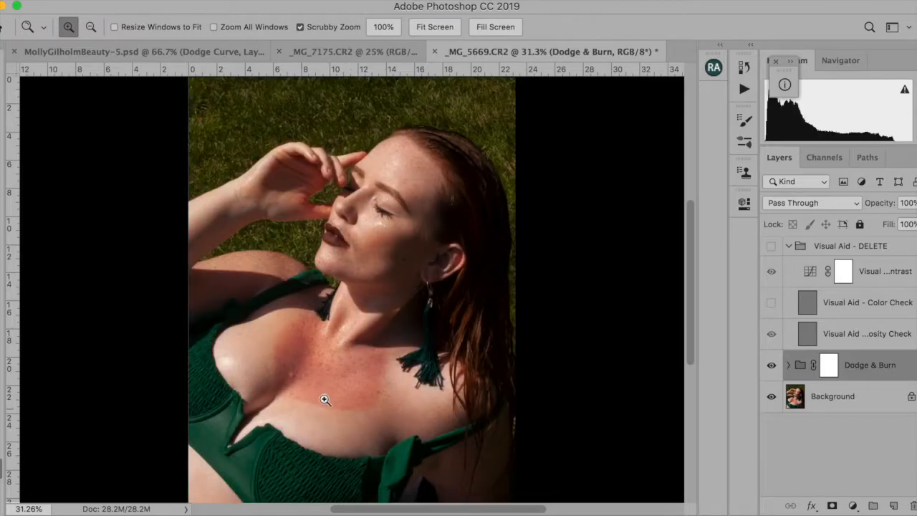
pyautogui.click(771, 245)
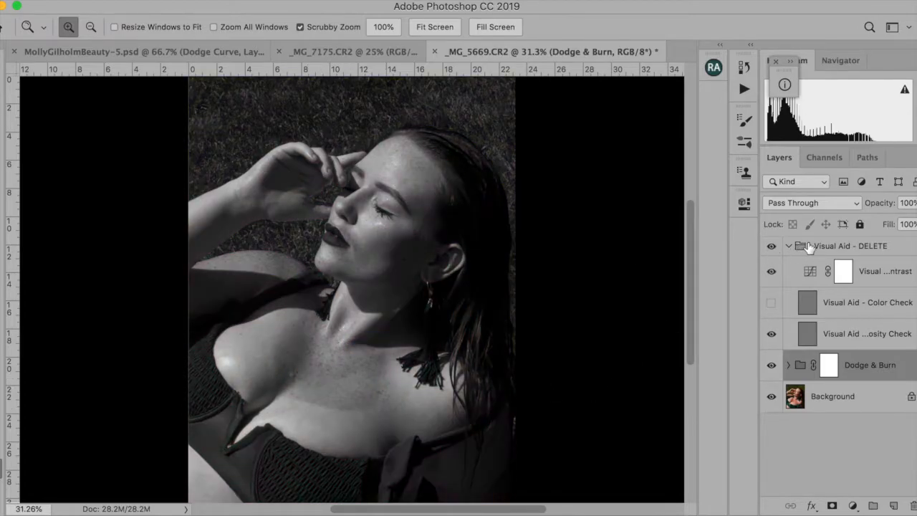
pyautogui.click(788, 246)
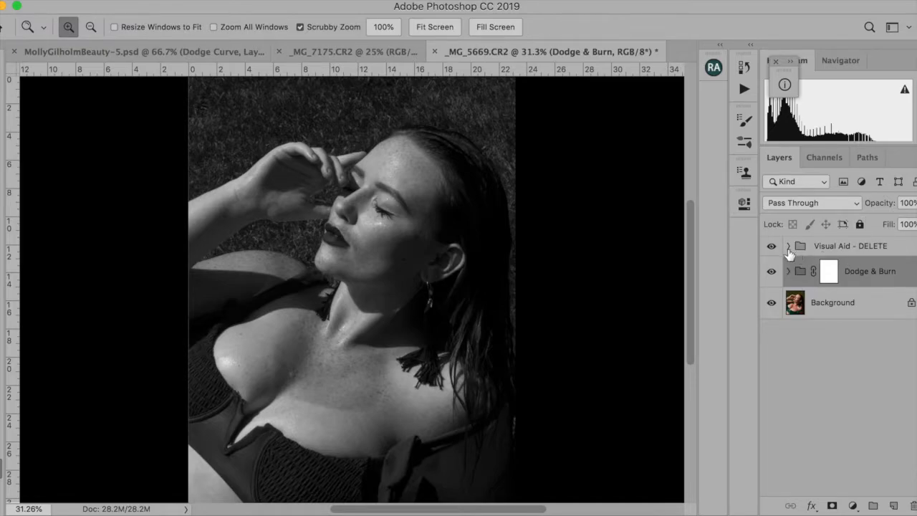
# - Examine the uneven light and dark patches on the chest and neck up close, comparing with and without the visual aid
pyautogui.click(298, 374)
pyautogui.click(321, 372)
pyautogui.click(320, 371)
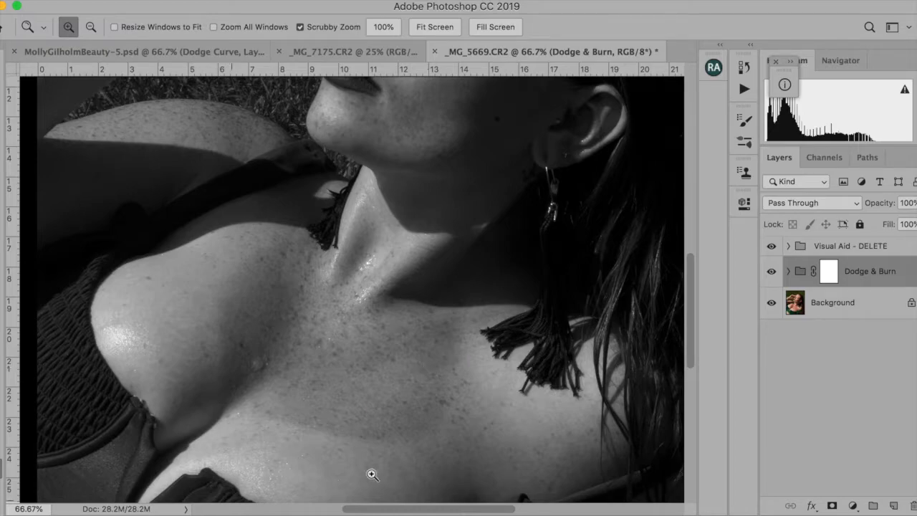
pyautogui.moveTo(694, 284); pyautogui.dragTo(695, 309)
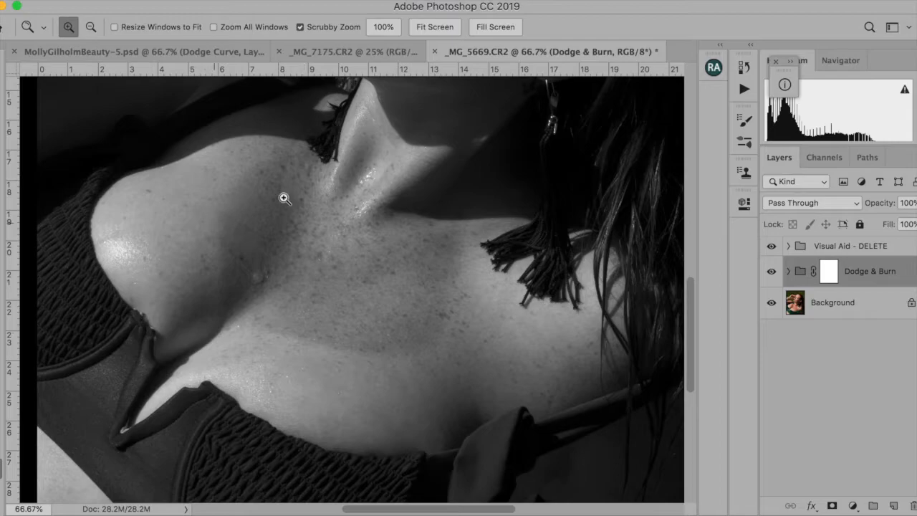
pyautogui.click(770, 248)
pyautogui.click(770, 247)
pyautogui.press('h')
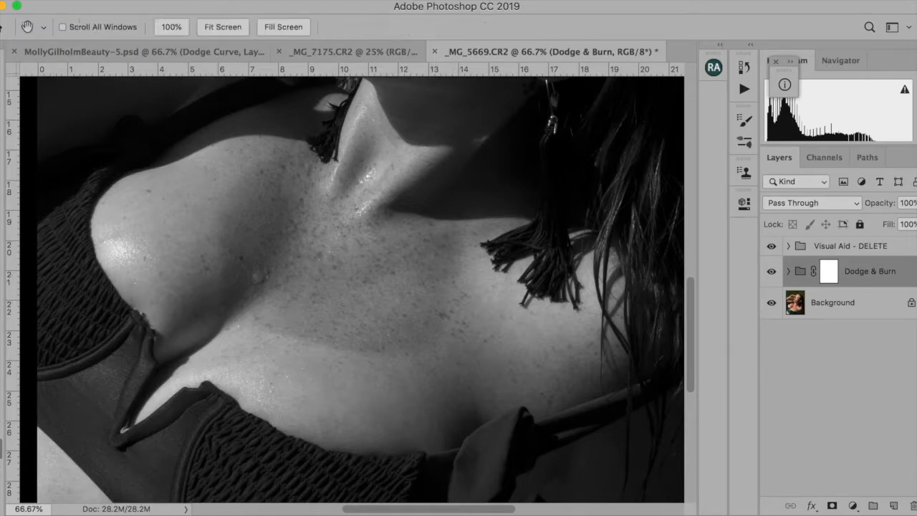
pyautogui.moveTo(291, 190); pyautogui.dragTo(196, 392)
pyautogui.moveTo(256, 270); pyautogui.dragTo(226, 210)
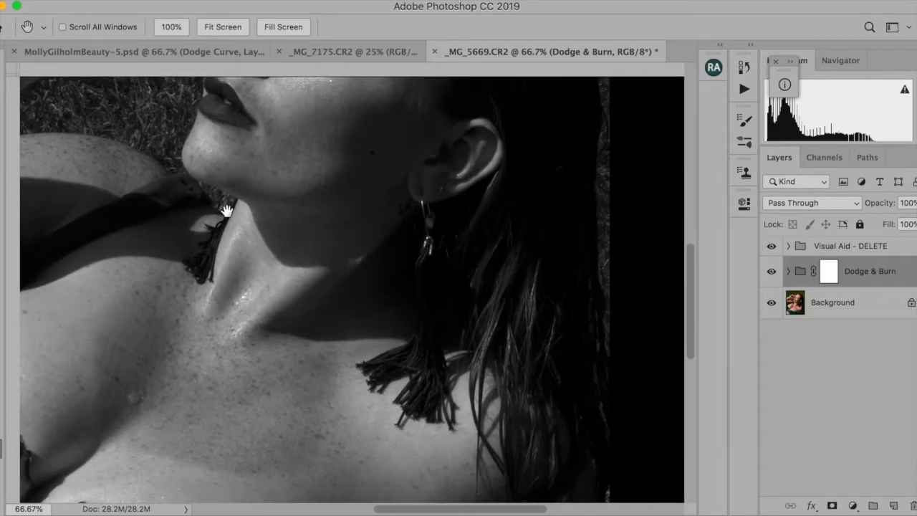
pyautogui.press('super+r')
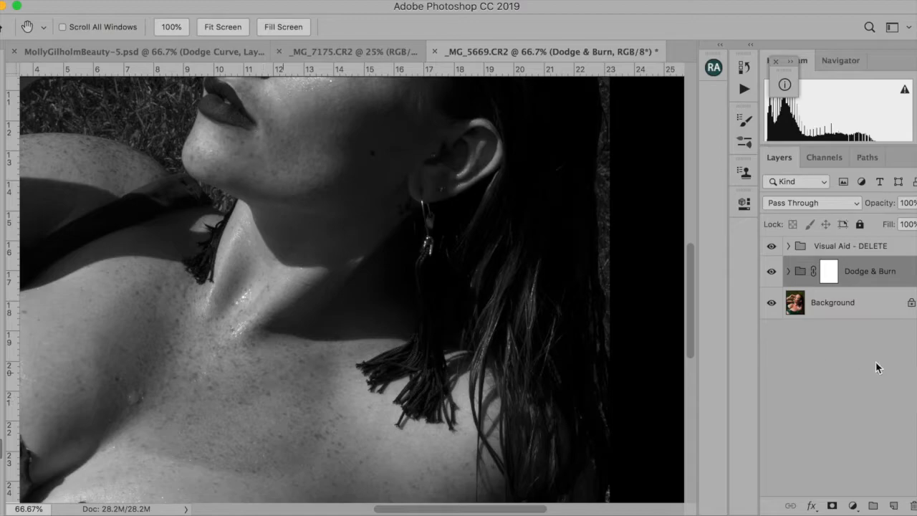
# - Select the Dodge Curve layer mask in the Dodge & Burn group and set the Brush tool's opacity to 100%
pyautogui.click(789, 272)
pyautogui.click(867, 304)
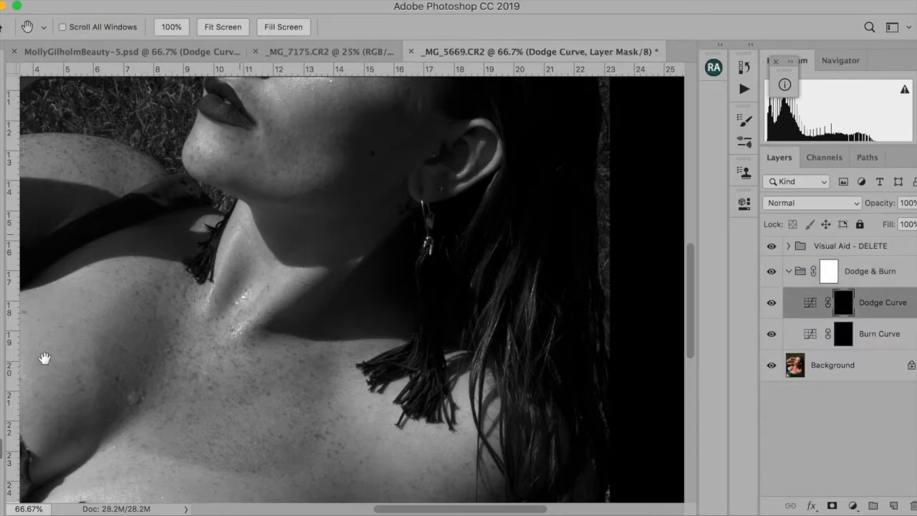
pyautogui.press('b')
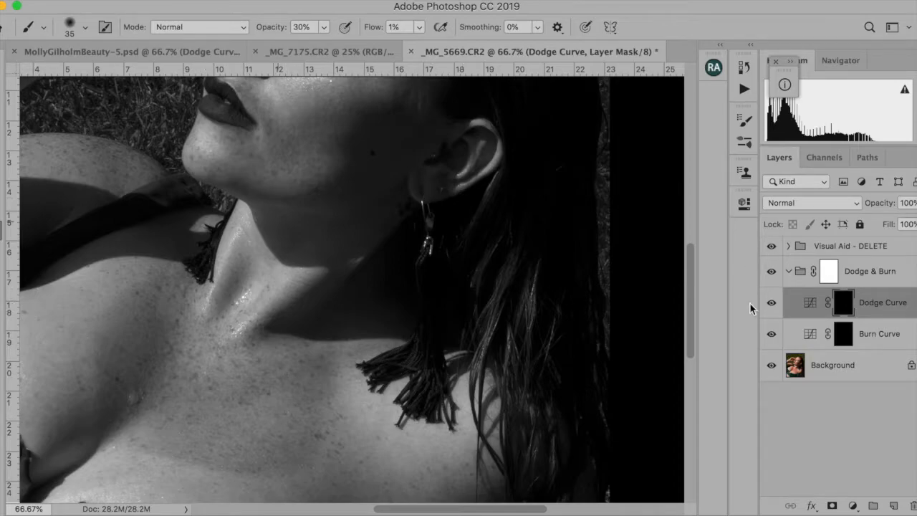
pyautogui.moveTo(322, 29); pyautogui.dragTo(444, 68)
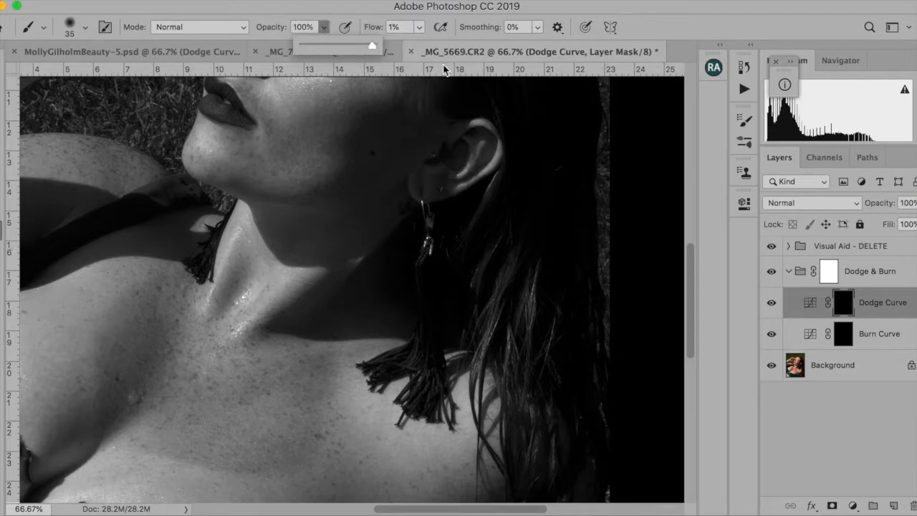
pyautogui.click(371, 14)
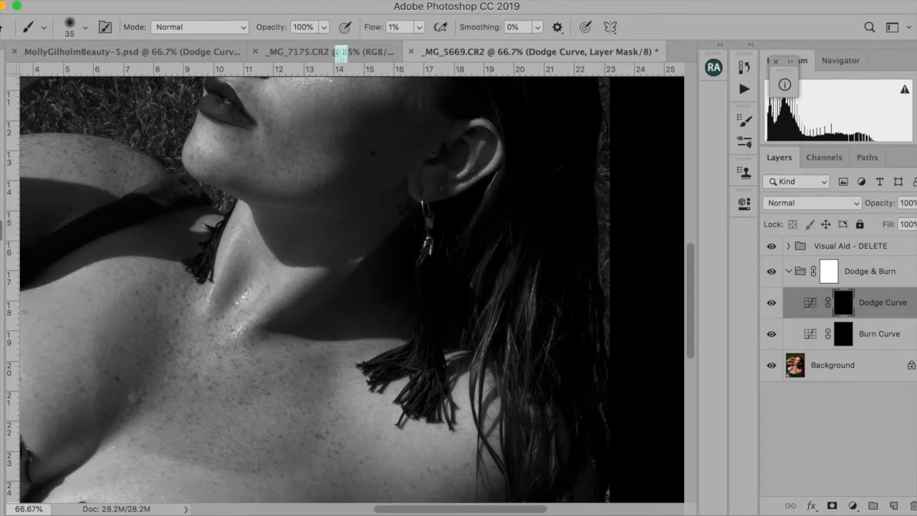
# - Enlarge the soft brush to 100 px
pyautogui.click(84, 27)
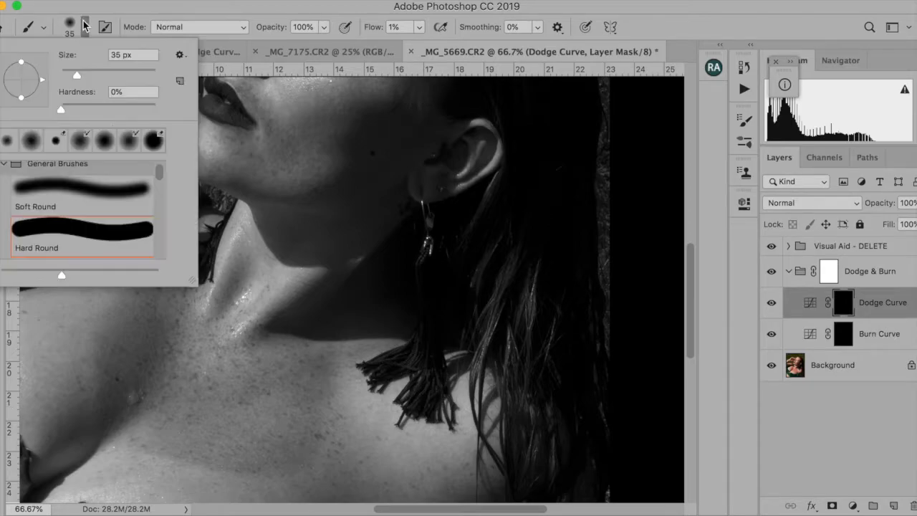
pyautogui.moveTo(77, 74); pyautogui.dragTo(83, 75)
pyautogui.moveTo(61, 109); pyautogui.dragTo(63, 108)
pyautogui.click(84, 26)
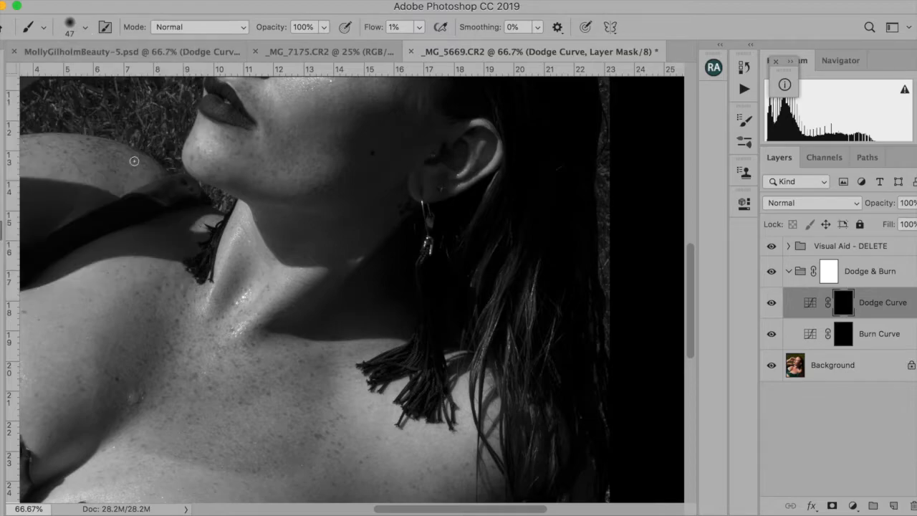
pyautogui.press(']')
pyautogui.press(']')
pyautogui.press(']')
pyautogui.press(']')
pyautogui.press(']')
pyautogui.press(']')
# - Select the Burn Curve layer and inspect the shading on the neck and chest, both close up and in the full image
pyautogui.click(790, 270)
pyautogui.click(789, 271)
pyautogui.click(887, 309)
pyautogui.moveTo(450, 509); pyautogui.dragTo(424, 510)
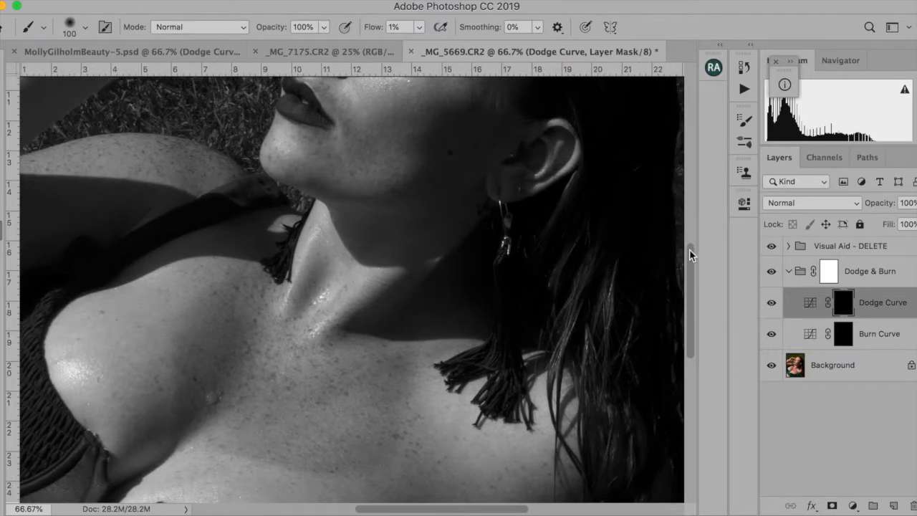
pyautogui.moveTo(689, 249); pyautogui.dragTo(691, 264)
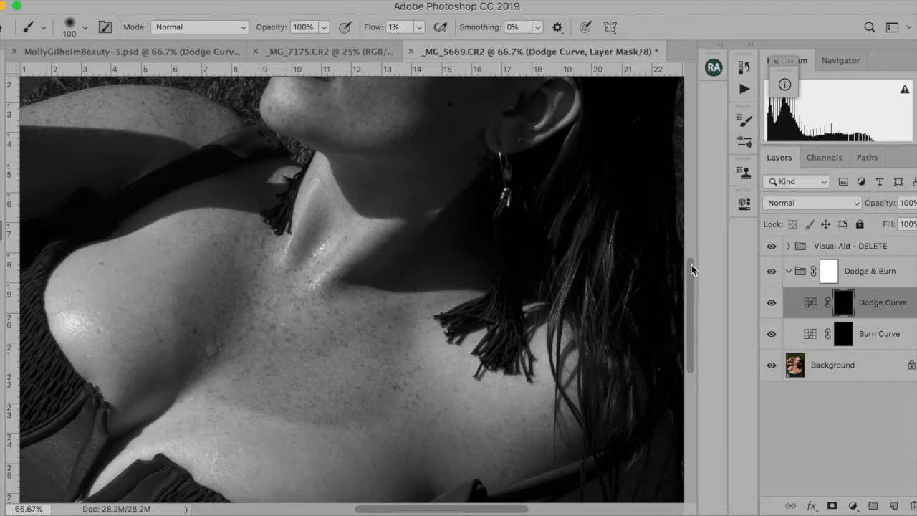
pyautogui.click(889, 340)
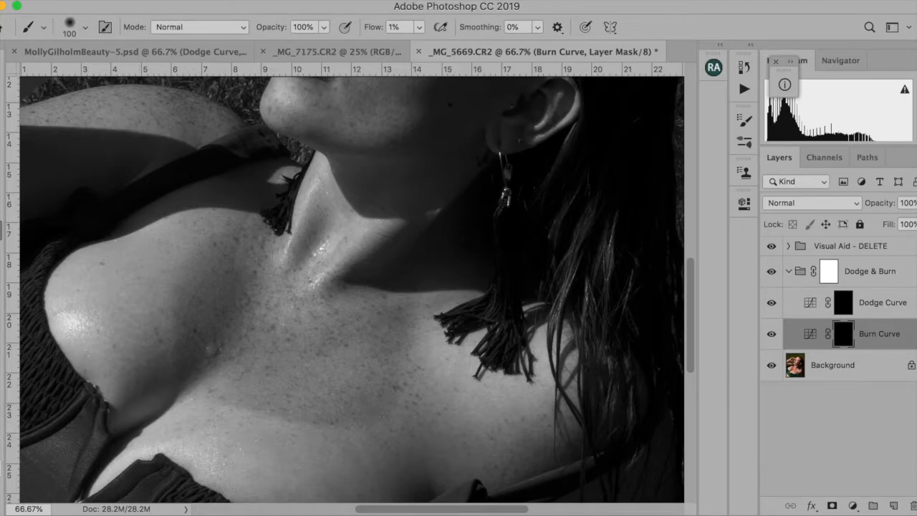
pyautogui.press('z')
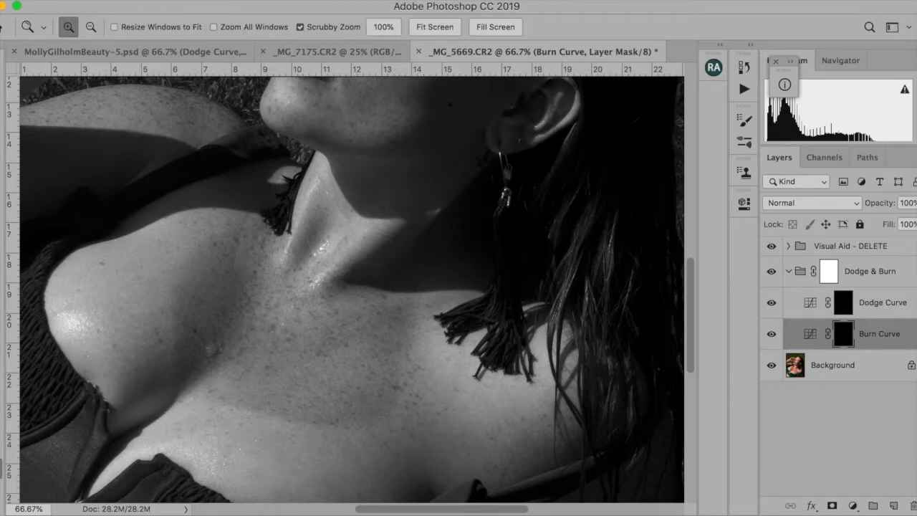
pyautogui.click(425, 29)
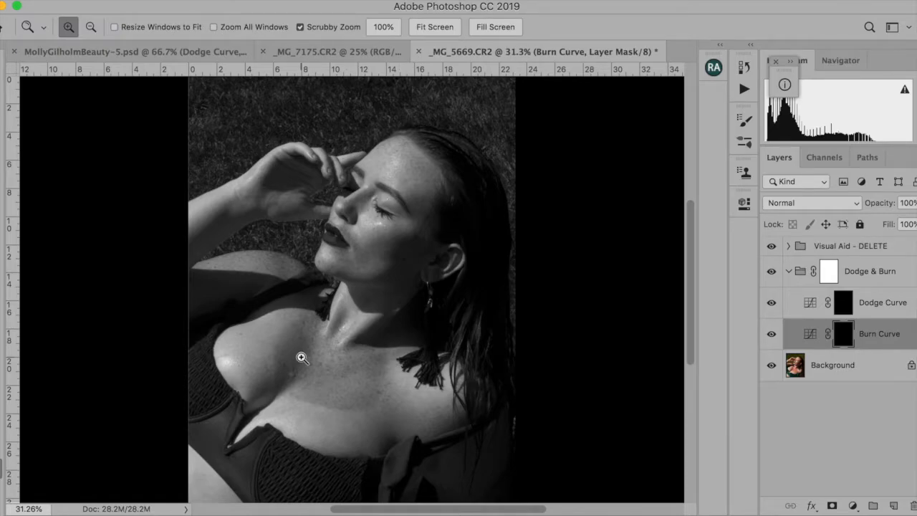
pyautogui.click(354, 322)
pyautogui.click(333, 310)
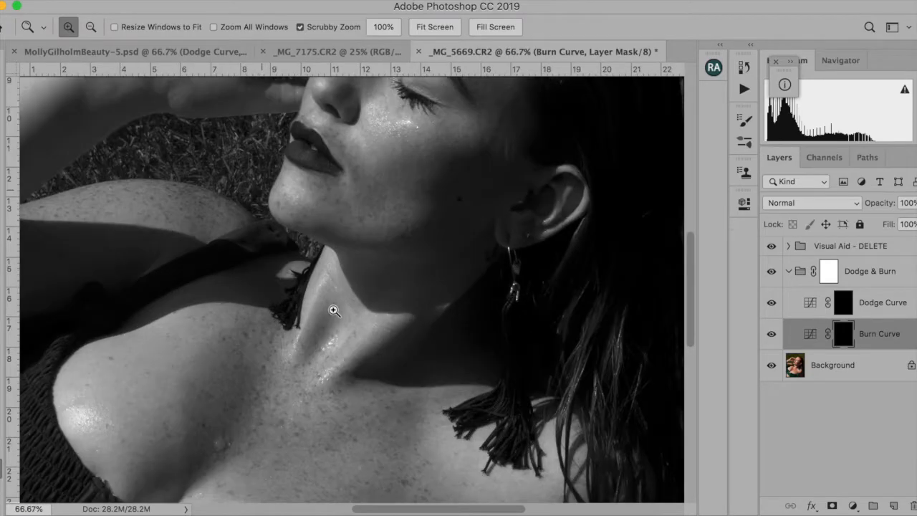
pyautogui.click(334, 310)
pyautogui.click(341, 322)
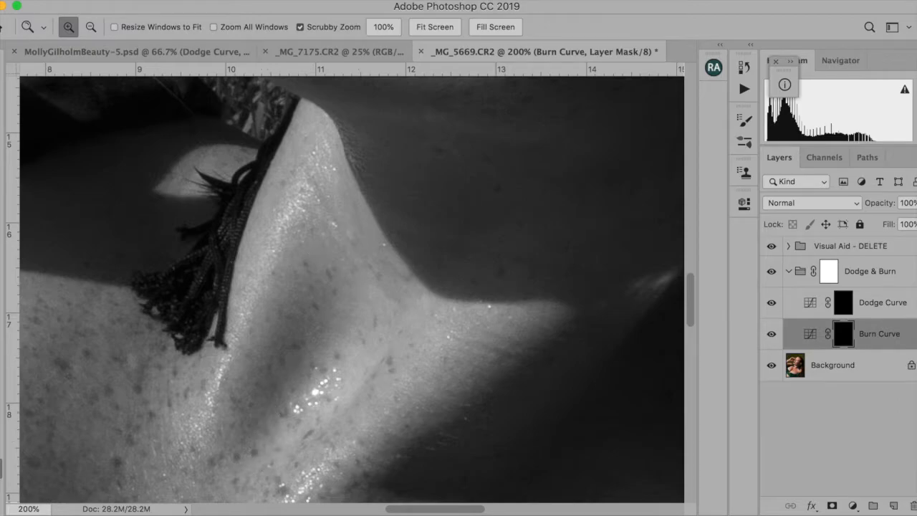
pyautogui.click(438, 29)
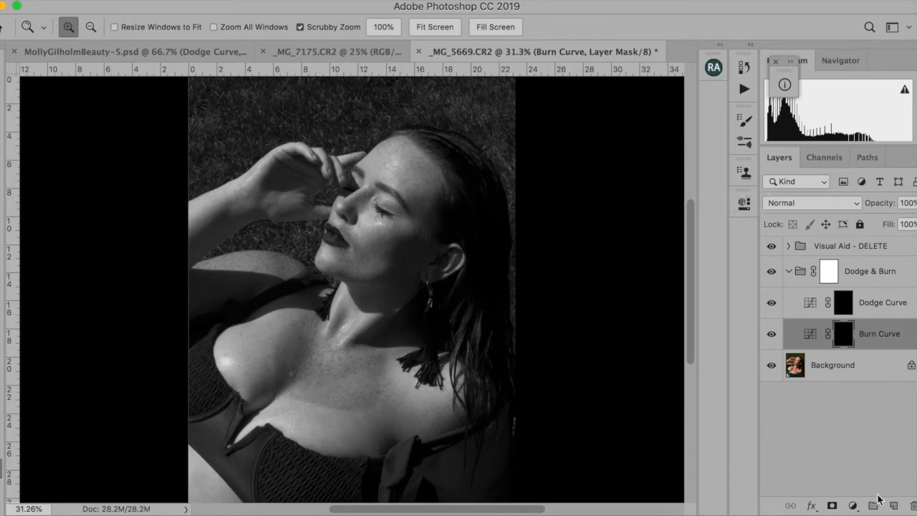
# - Paint over the dark patch on the chest on the Dodge Curve mask with a 175 px brush
pyautogui.press('b')
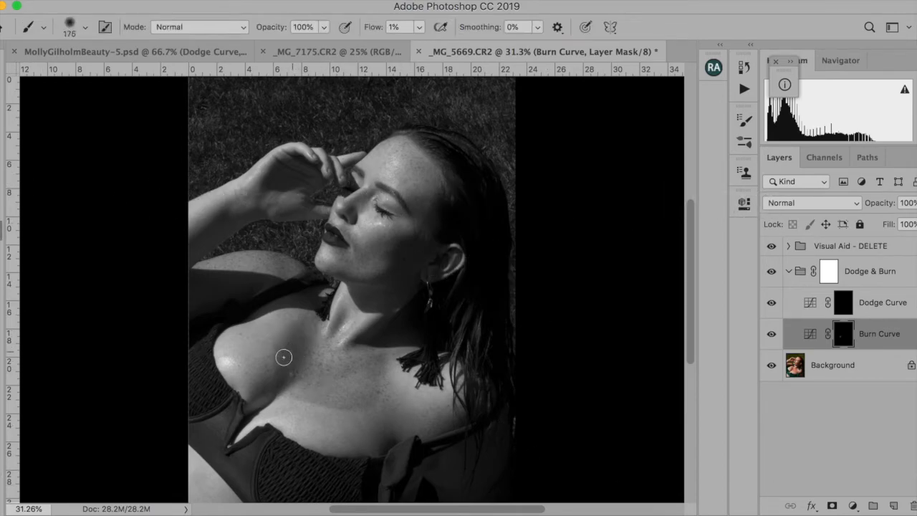
pyautogui.hotkey('alt', ']')
pyautogui.moveTo(381, 357); pyautogui.dragTo(376, 407)
# - Lower the brush opacity to 52% and reduce its size to 100 px for further dodging on the chest
pyautogui.click(324, 27)
pyautogui.moveTo(328, 43); pyautogui.dragTo(290, 43)
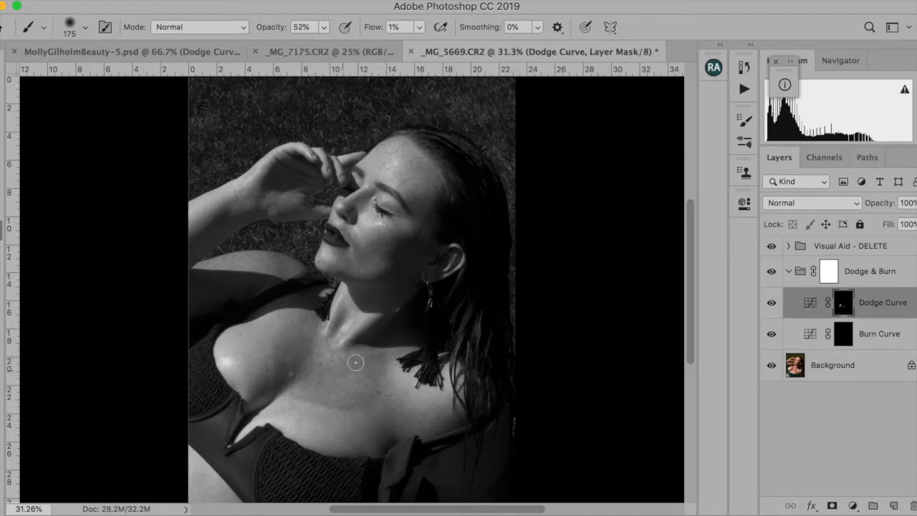
pyautogui.press('[')
pyautogui.press('[')
pyautogui.press('[')
pyautogui.press('[')
pyautogui.press('[')
pyautogui.press(']')
pyautogui.press(']')
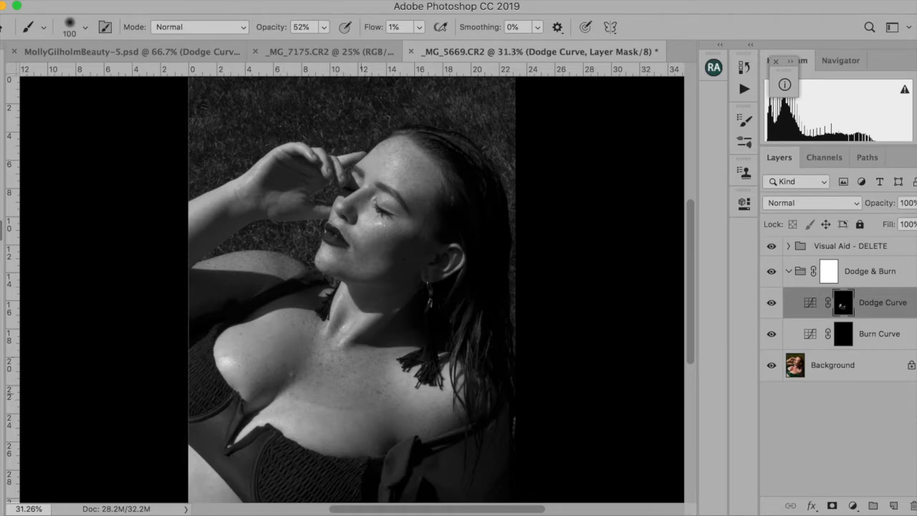
# - Dodge the remaining dark patches on the chest on the Dodge Curve mask, ending with an 80 px brush
pyautogui.press(']')
pyautogui.press(']')
pyautogui.press(']')
pyautogui.press(']')
pyautogui.press('[')
pyautogui.press('[')
pyautogui.press('[')
pyautogui.press('[')
pyautogui.press('[')
pyautogui.press('[')
# - Burn the bright spots on the chest on the Burn Curve mask, ending with a 70 px brush
pyautogui.hotkey('alt', '[')
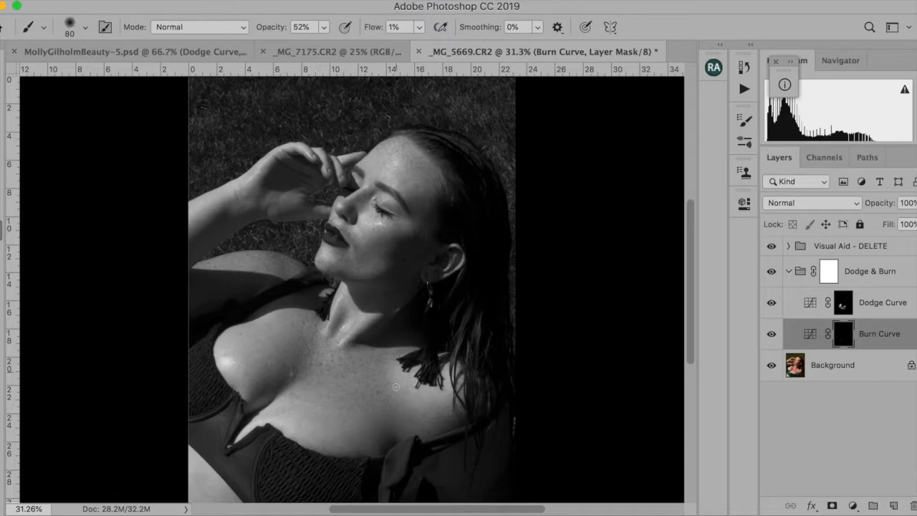
pyautogui.press(']')
pyautogui.press(']')
pyautogui.press(']')
pyautogui.press(']')
pyautogui.press('[')
pyautogui.press('[')
pyautogui.press('[')
pyautogui.press('[')
pyautogui.press('[')
# - Collapse the Dodge & Burn group and delete the Visual Aid group to see the portrait in colour
pyautogui.click(771, 246)
pyautogui.click(772, 246)
pyautogui.click(789, 272)
pyautogui.moveTo(824, 246); pyautogui.dragTo(911, 506)
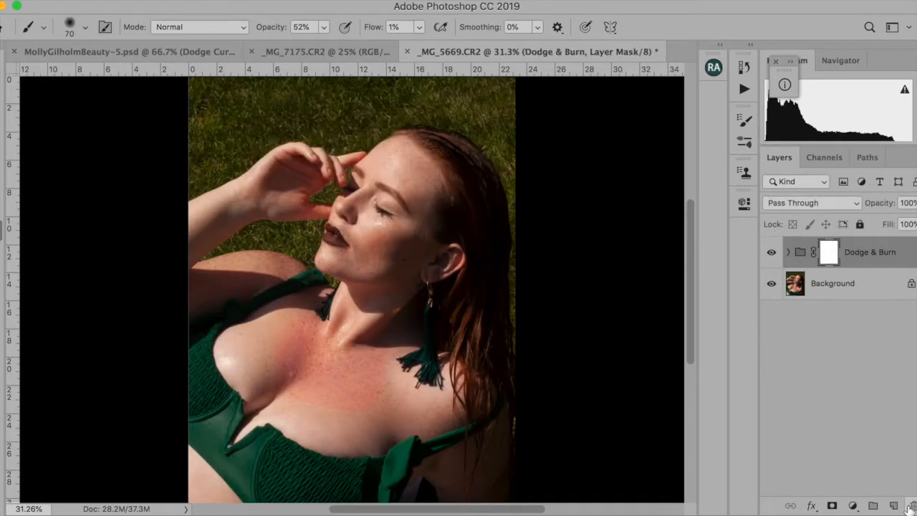
# - Recreate the black-and-white Visual Aid group with the Retouching Academy Beauty Retouch tools and collapse it
pyautogui.click(713, 66)
pyautogui.click(659, 189)
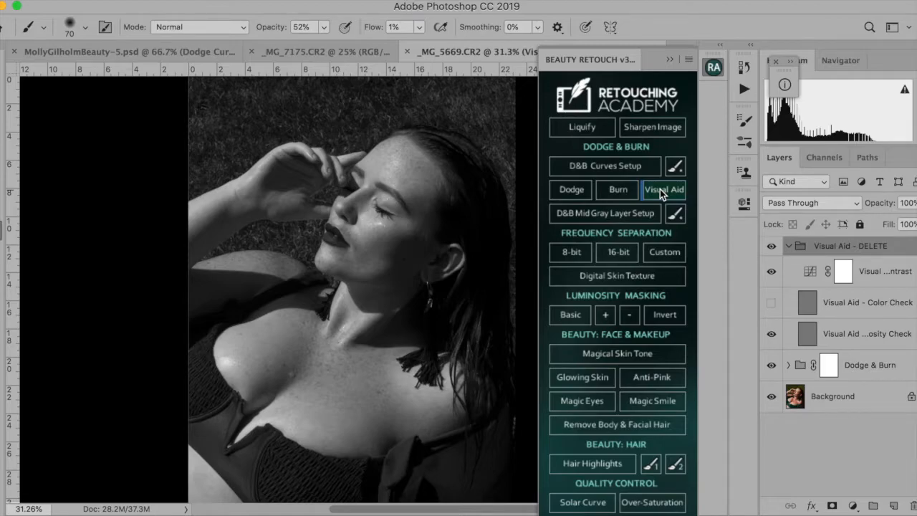
pyautogui.click(790, 246)
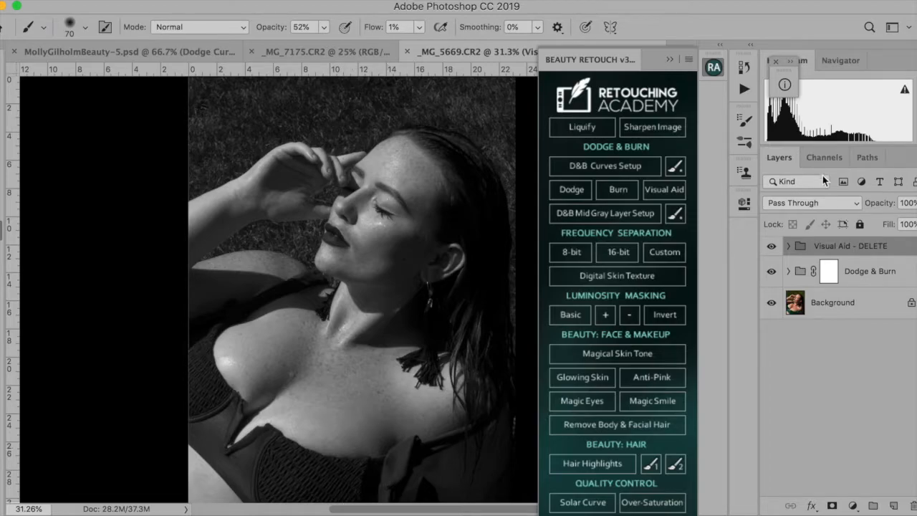
# - Compare the portrait with and without the Dodge & Burn group, both in black and white and in colour
pyautogui.click(772, 272)
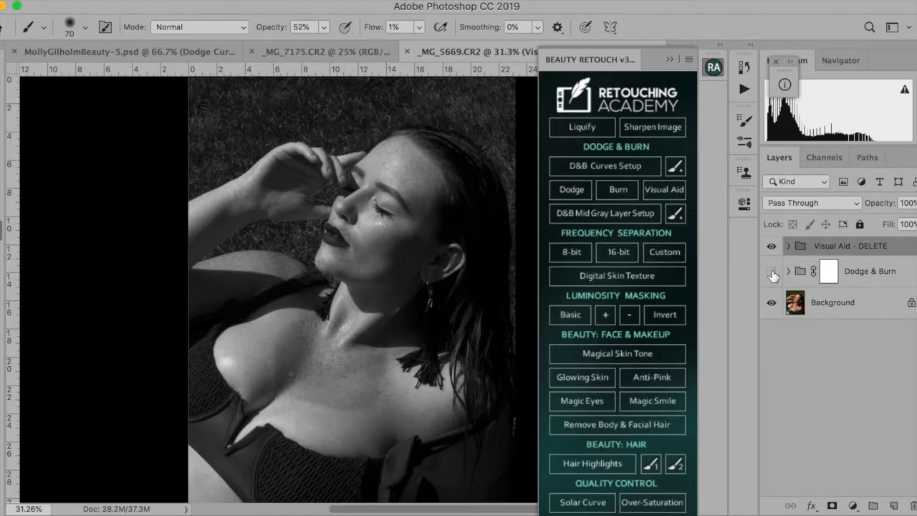
pyautogui.click(771, 273)
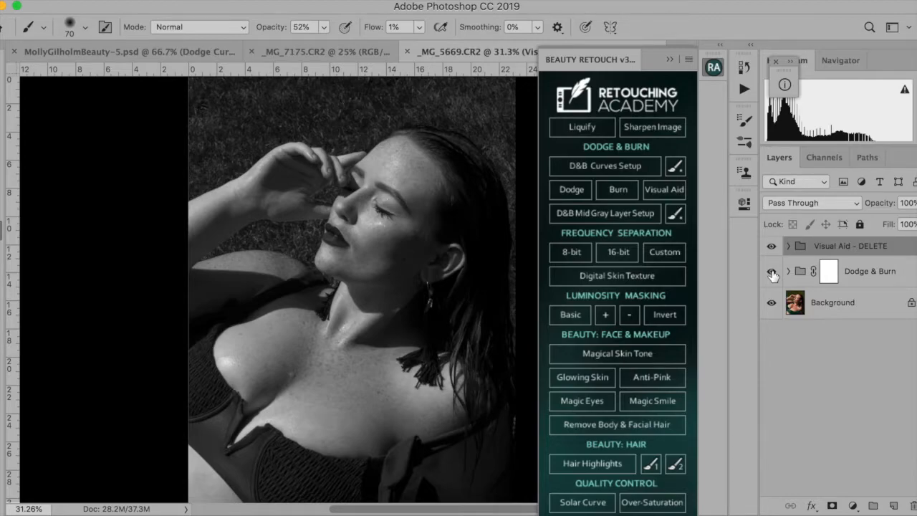
pyautogui.click(772, 272)
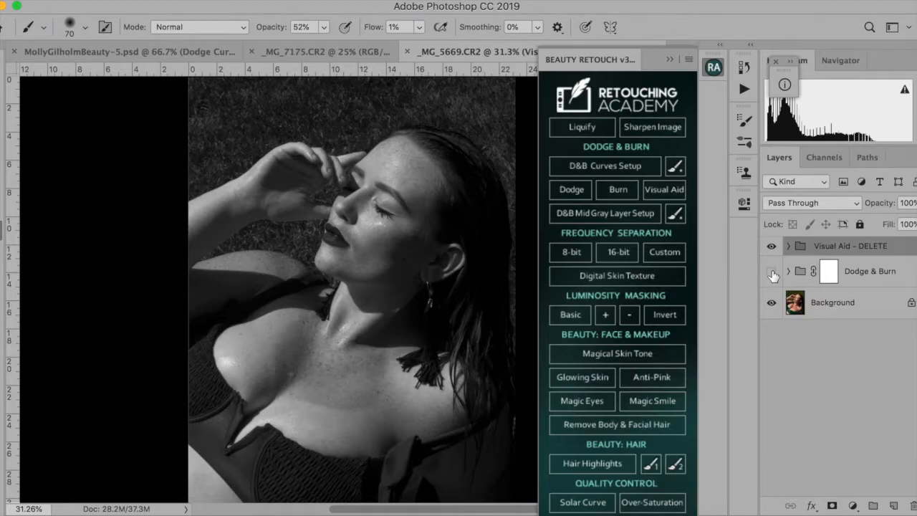
pyautogui.click(772, 272)
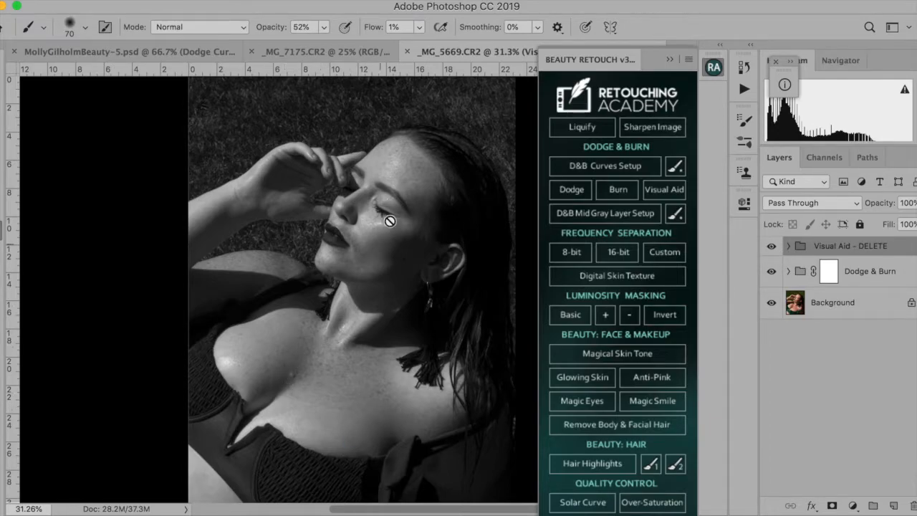
pyautogui.click(772, 246)
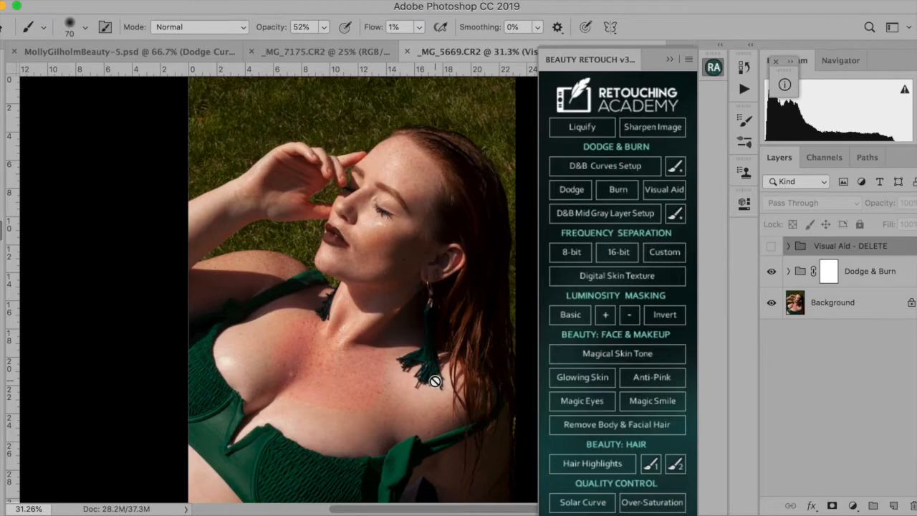
pyautogui.click(772, 272)
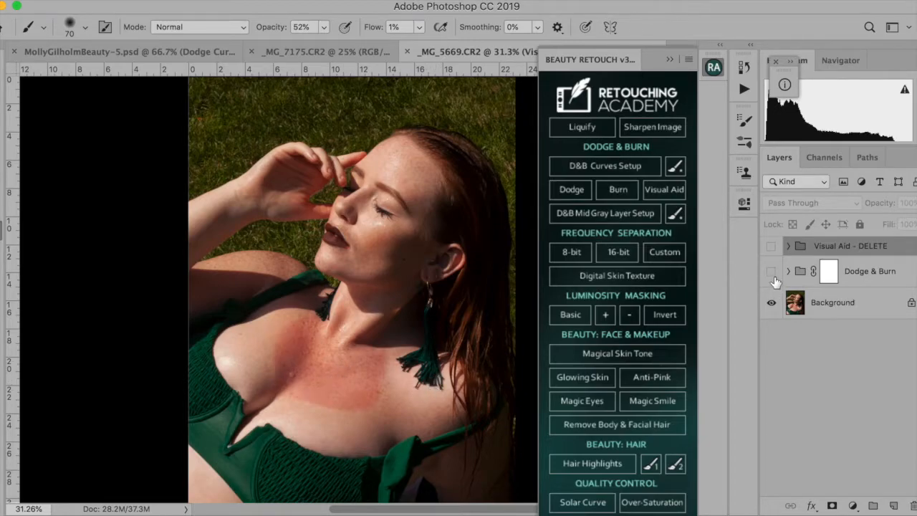
pyautogui.click(771, 272)
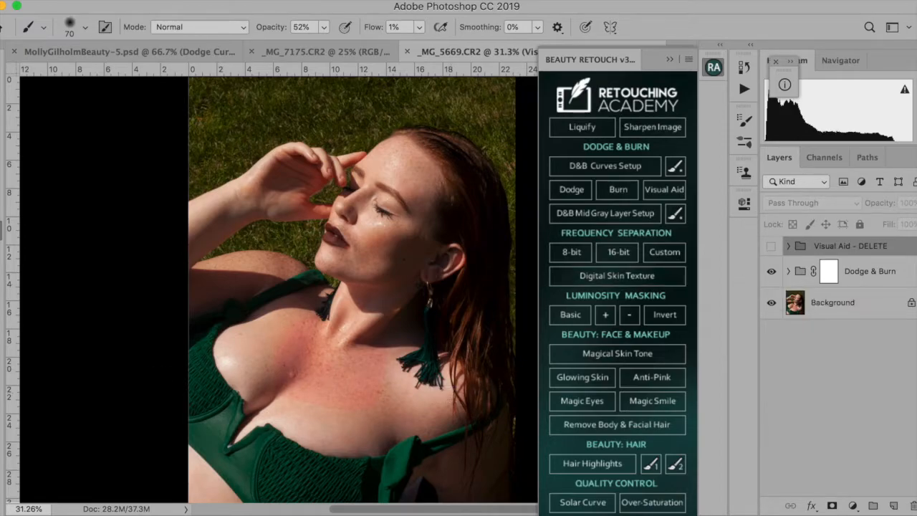
# - Examine the chest at 66.67% in colour and with the visual aid, comparing it with and without Dodge & Burn
pyautogui.press('z')
pyautogui.click(341, 362)
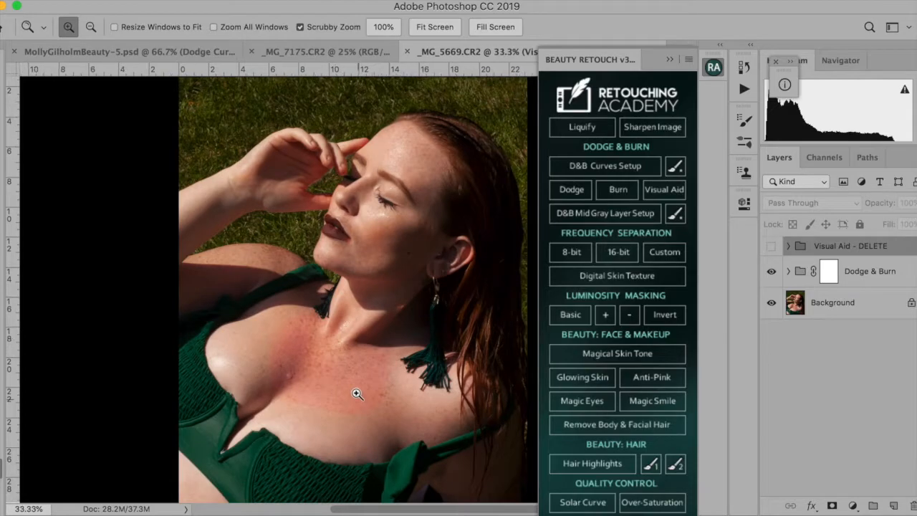
pyautogui.click(355, 391)
pyautogui.click(354, 389)
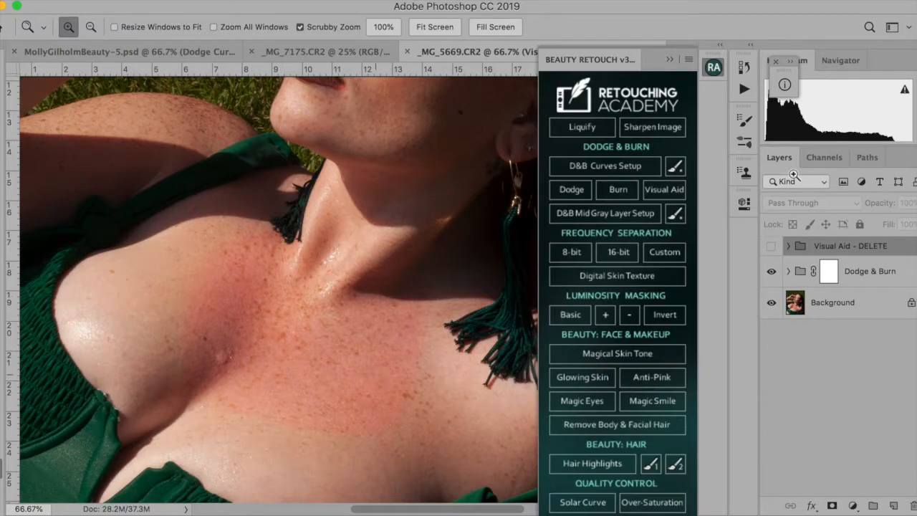
pyautogui.click(772, 248)
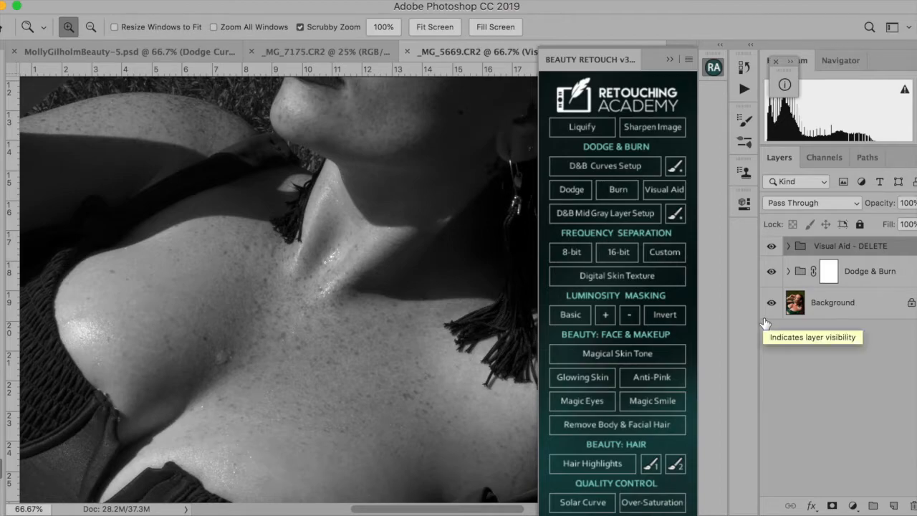
pyautogui.click(771, 246)
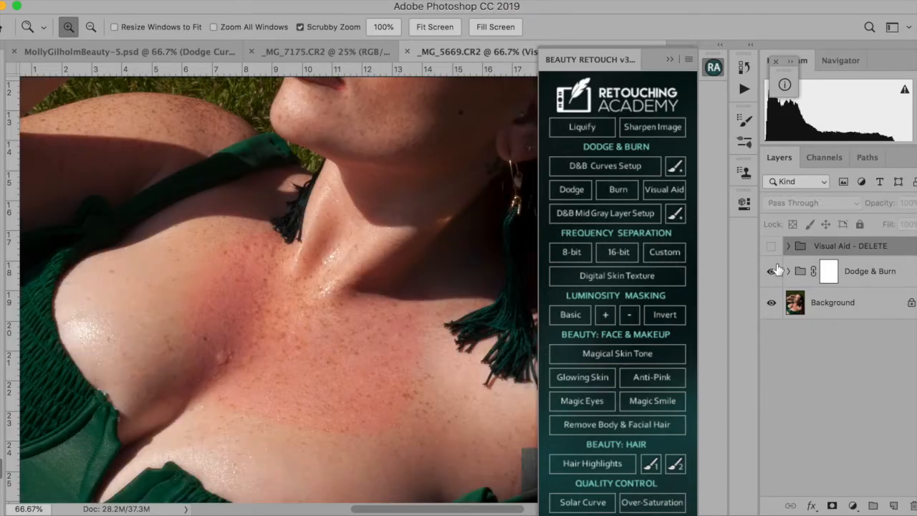
pyautogui.click(773, 275)
pyautogui.click(775, 274)
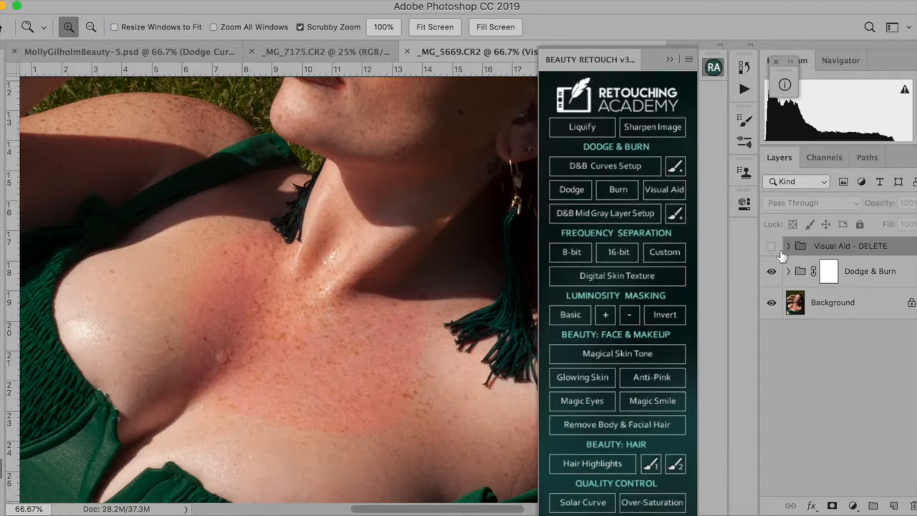
pyautogui.click(771, 247)
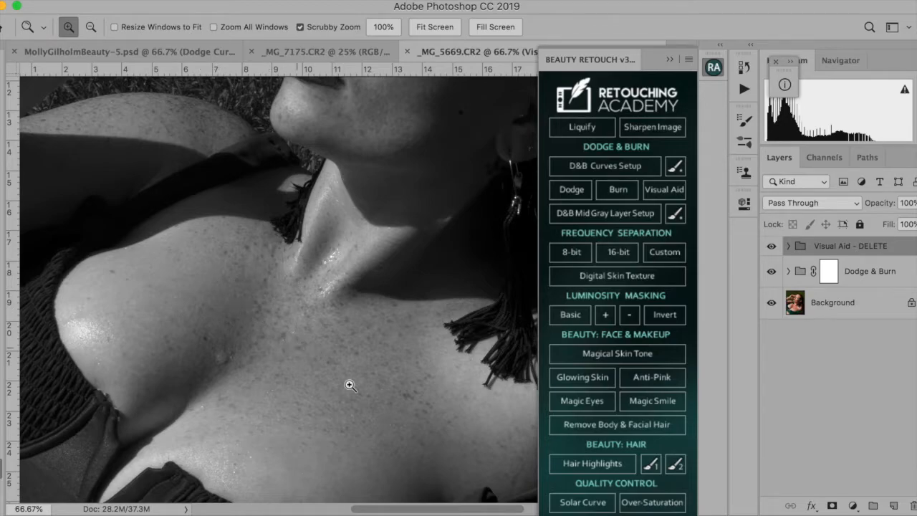
# - Inspect the freckled chest in black and white at 100% and 200%, and review the full portrait
pyautogui.click(272, 466)
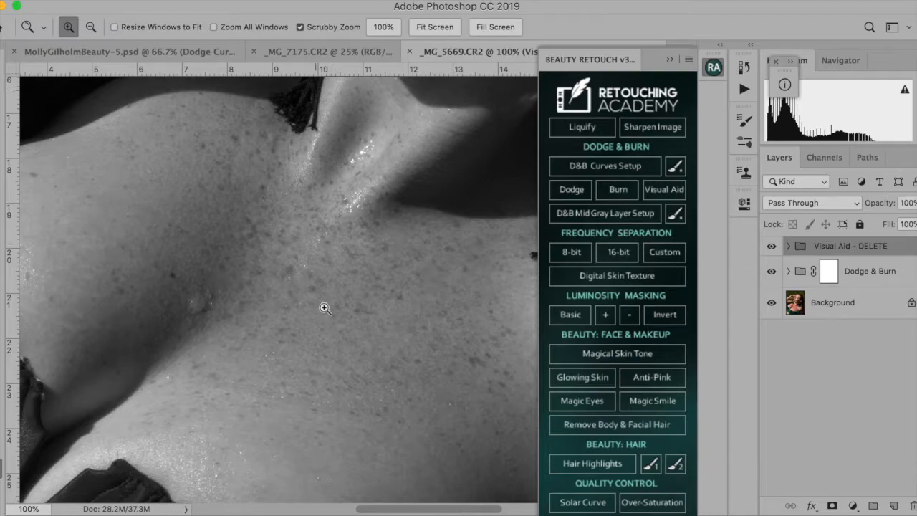
pyautogui.click(670, 60)
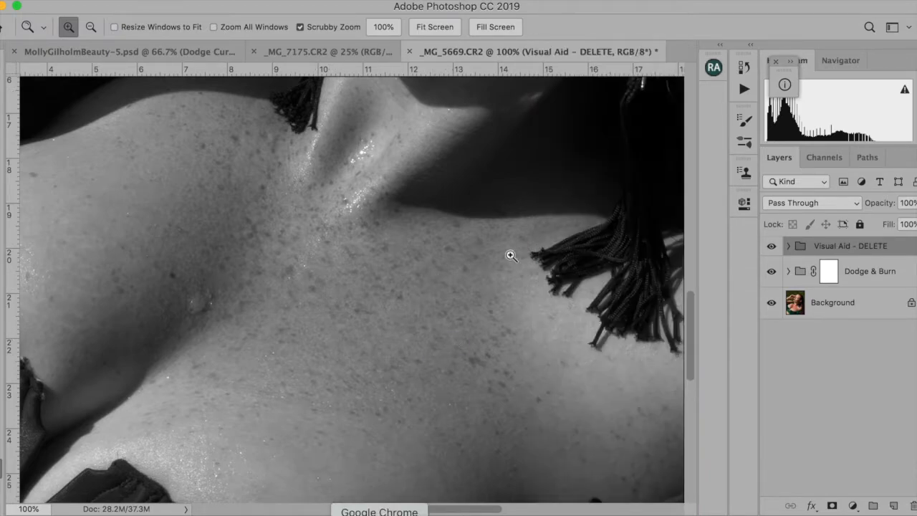
pyautogui.press('Tab')
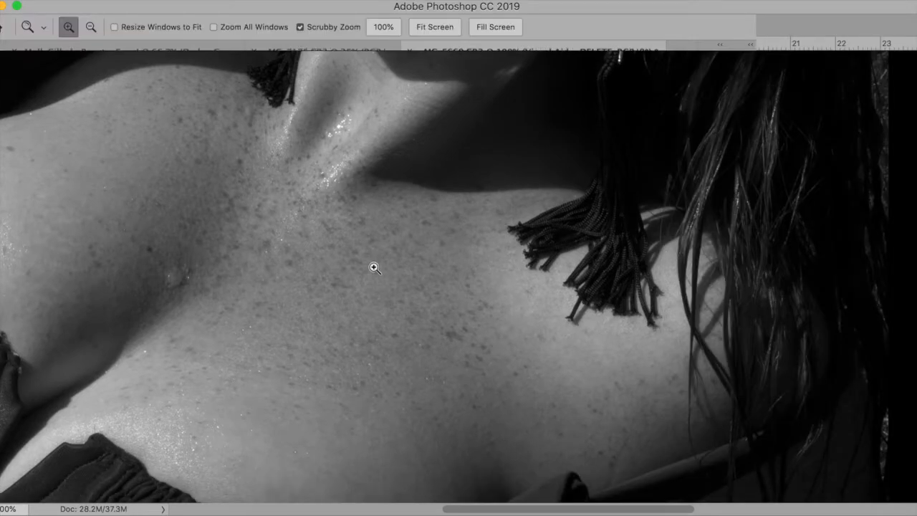
pyautogui.press('Tab')
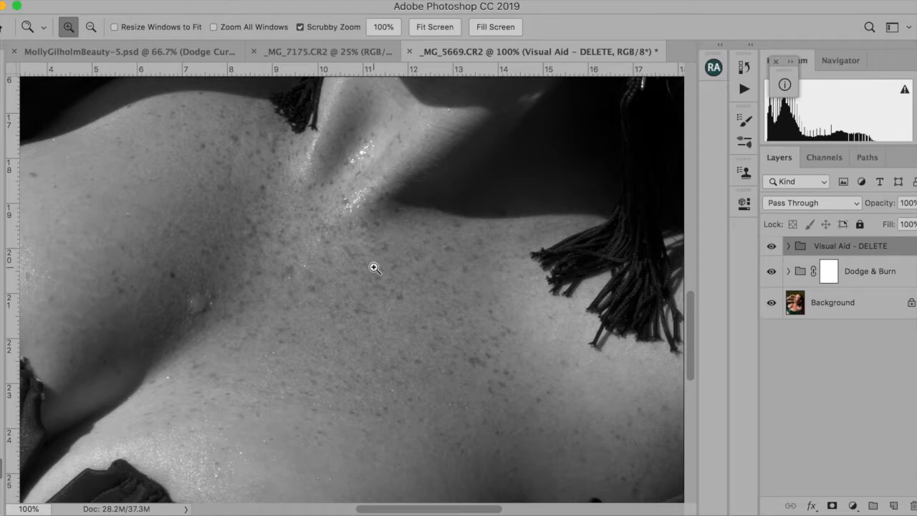
pyautogui.click(348, 357)
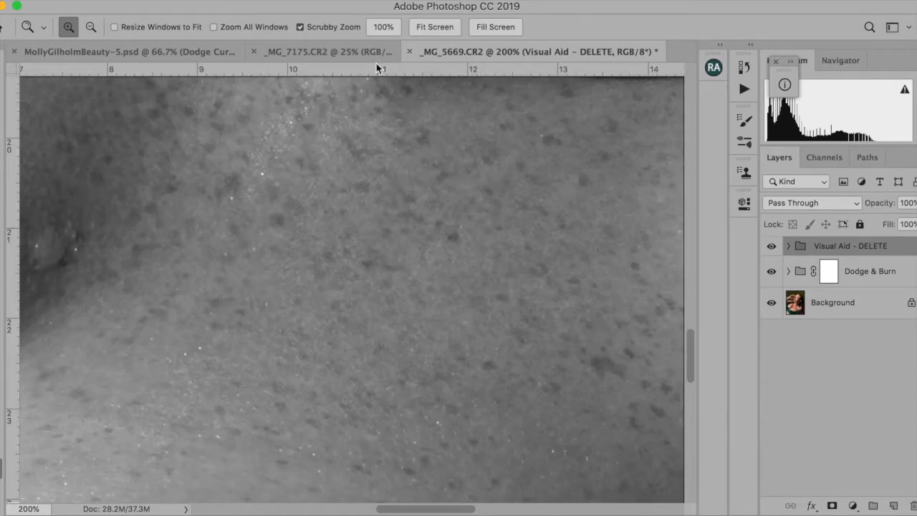
pyautogui.click(435, 27)
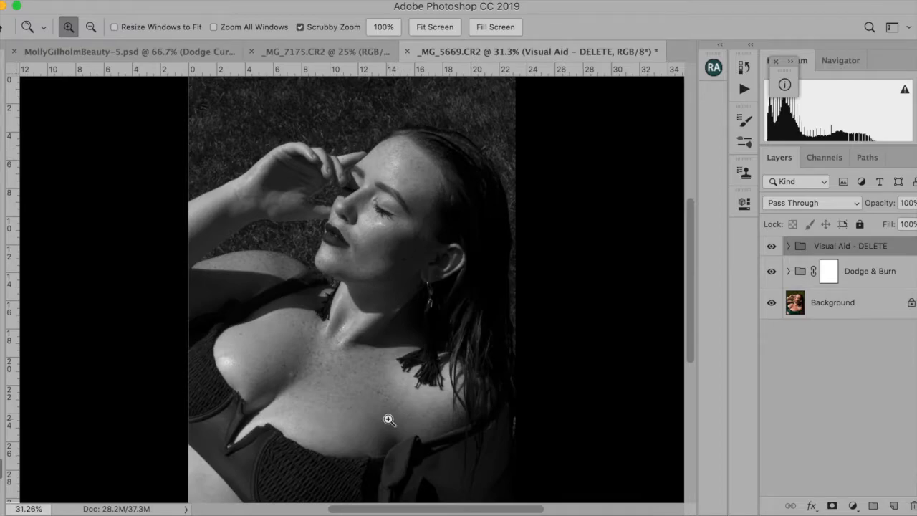
pyautogui.click(354, 387)
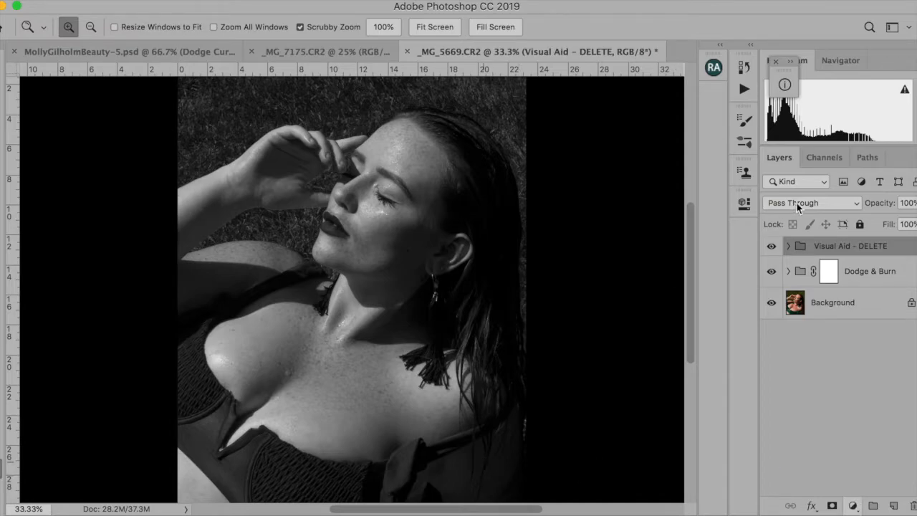
# - Compare the full portrait with and without the Dodge & Burn group, and in colour against the visual aid
pyautogui.click(772, 271)
pyautogui.click(771, 271)
pyautogui.click(772, 246)
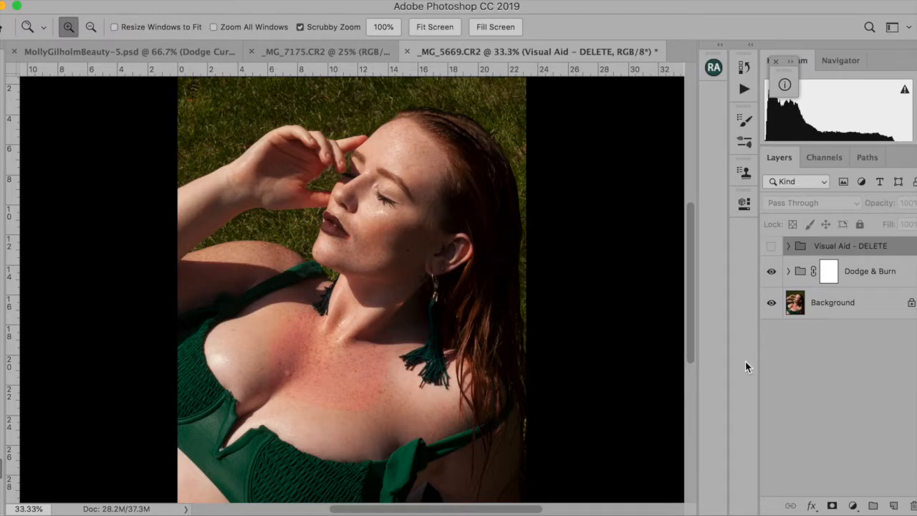
pyautogui.click(772, 247)
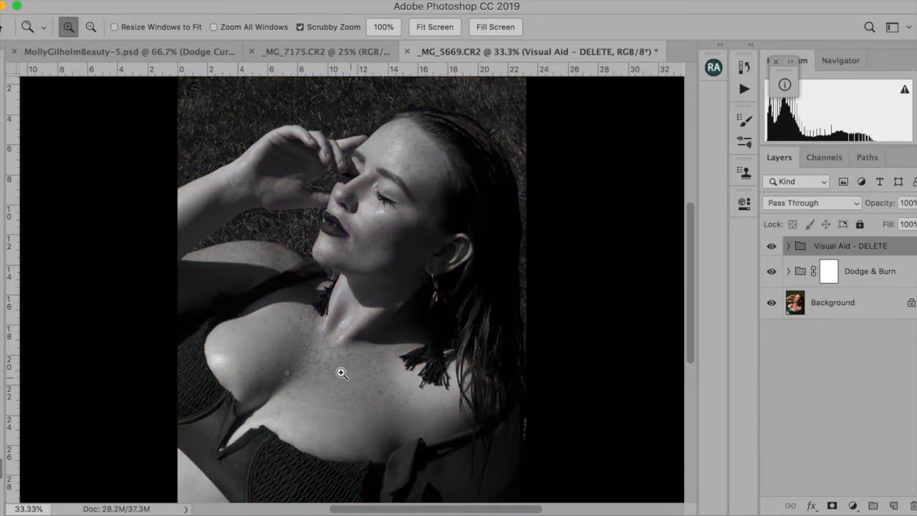
# - Expand the Dodge & Burn group and ready a 175 px brush for its Dodge Curve and Burn Curve masks
pyautogui.click(342, 373)
pyautogui.click(341, 372)
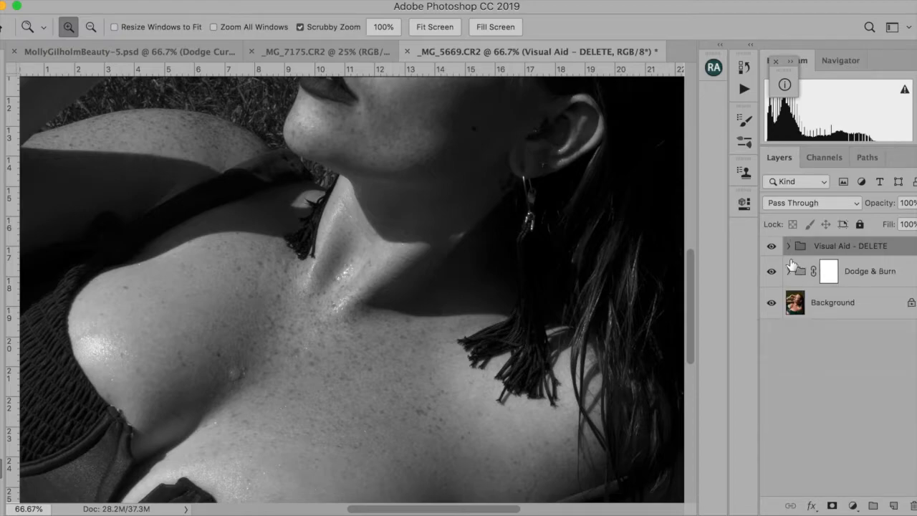
pyautogui.click(788, 271)
pyautogui.click(844, 302)
pyautogui.press('b')
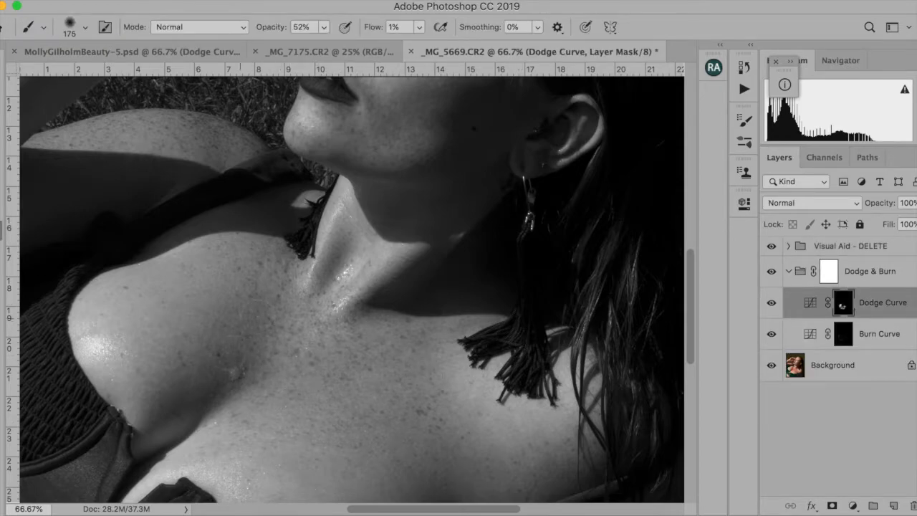
pyautogui.click(868, 327)
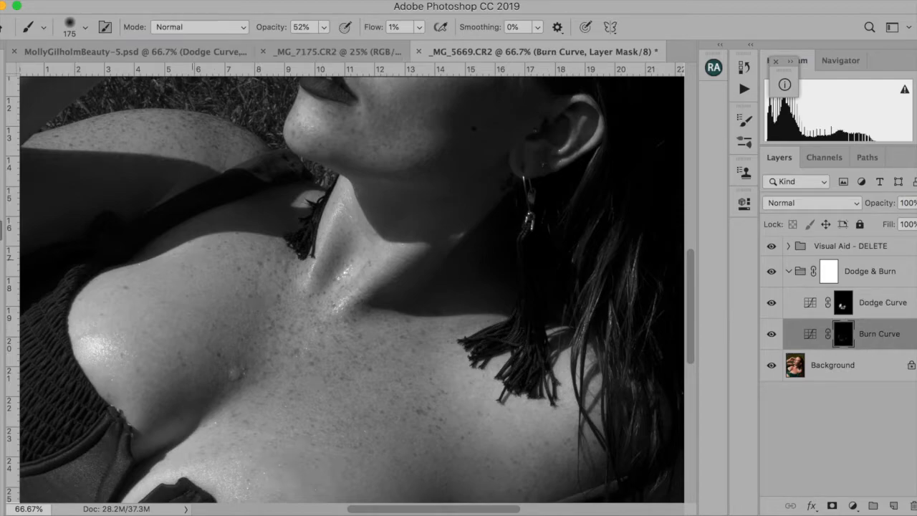
# - Delete the Visual Aid group together with its contents
pyautogui.click(770, 246)
pyautogui.click(850, 245)
pyautogui.click(913, 506)
pyautogui.click(604, 203)
# - Add a Hue/Saturation adjustment layer above the Dodge Curve and invert its mask to black
pyautogui.click(852, 506)
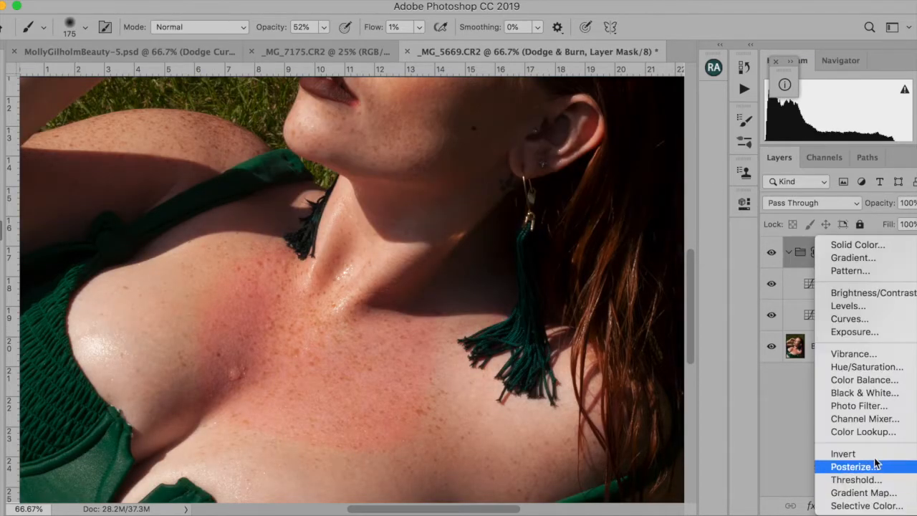
pyautogui.click(876, 366)
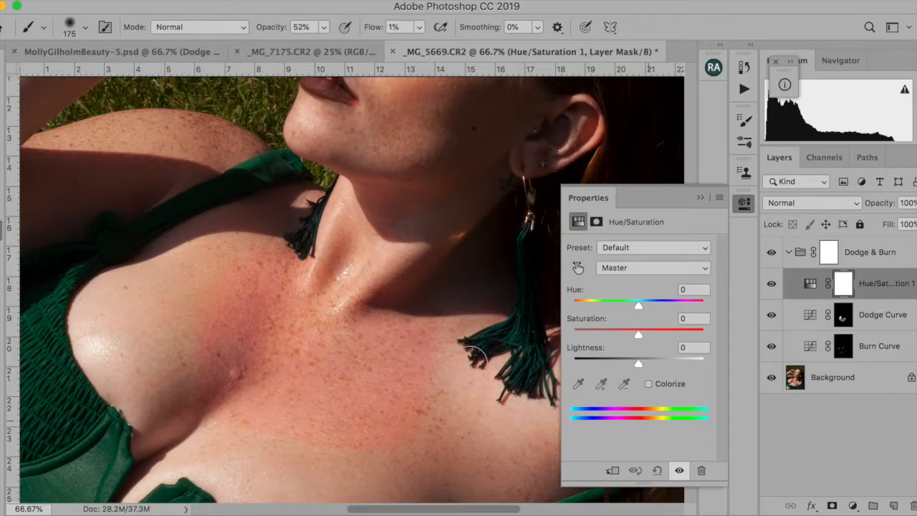
pyautogui.press('z')
pyautogui.press('super+minus')
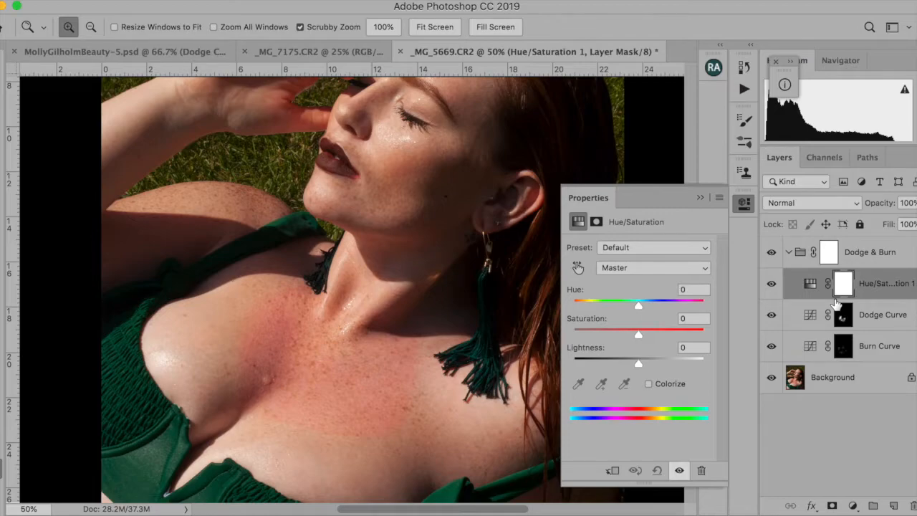
pyautogui.press('super+i')
# - Paint the reddened chest into the Hue/Saturation mask with a 300 px brush and set the Hue to +14
pyautogui.press('b')
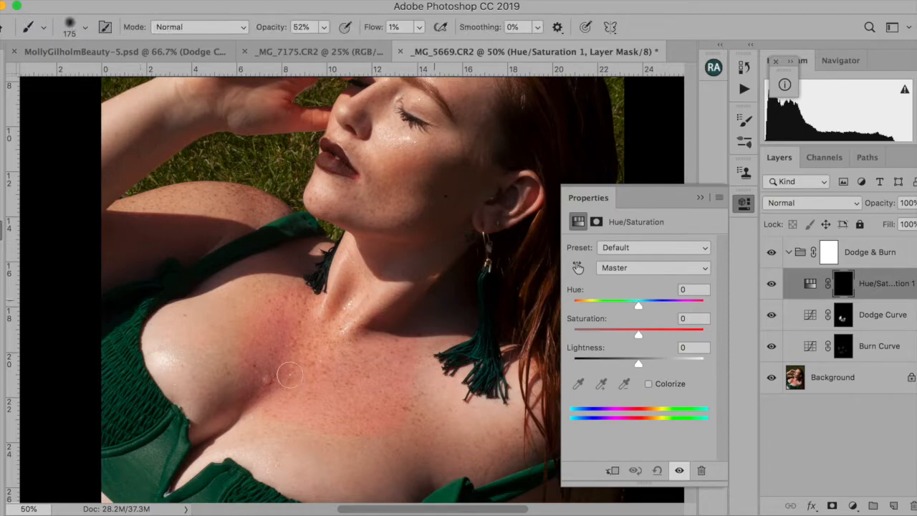
pyautogui.press(']')
pyautogui.moveTo(638, 305)
pyautogui.mouseDown()
pyautogui.moveTo(677, 306)
pyautogui.moveTo(596, 323)
pyautogui.moveTo(666, 308)
pyautogui.moveTo(583, 311)
pyautogui.moveTo(613, 325)
pyautogui.moveTo(645, 313)
pyautogui.mouseUp()
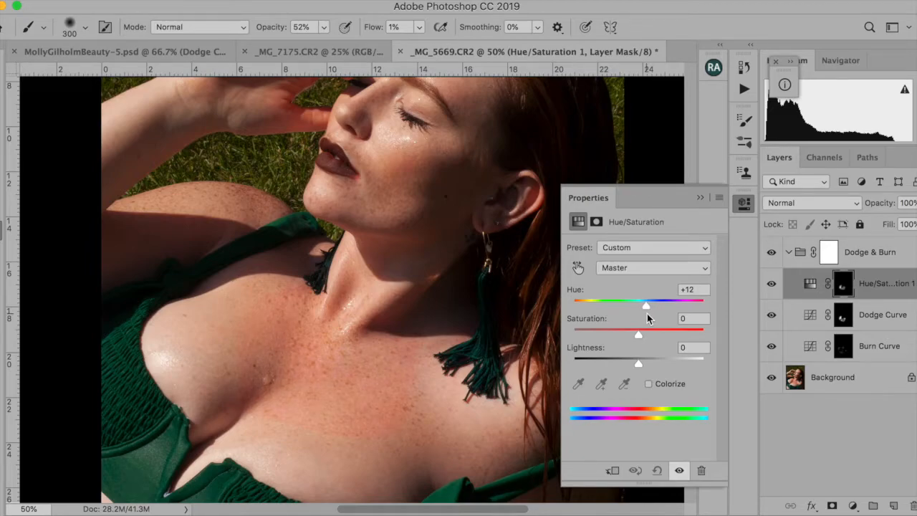
pyautogui.moveTo(648, 313); pyautogui.dragTo(647, 312)
# - Reduce the brush to 175 px for refining the Hue/Saturation mask on the chest
pyautogui.press('[')
pyautogui.press('[')
pyautogui.press('[')
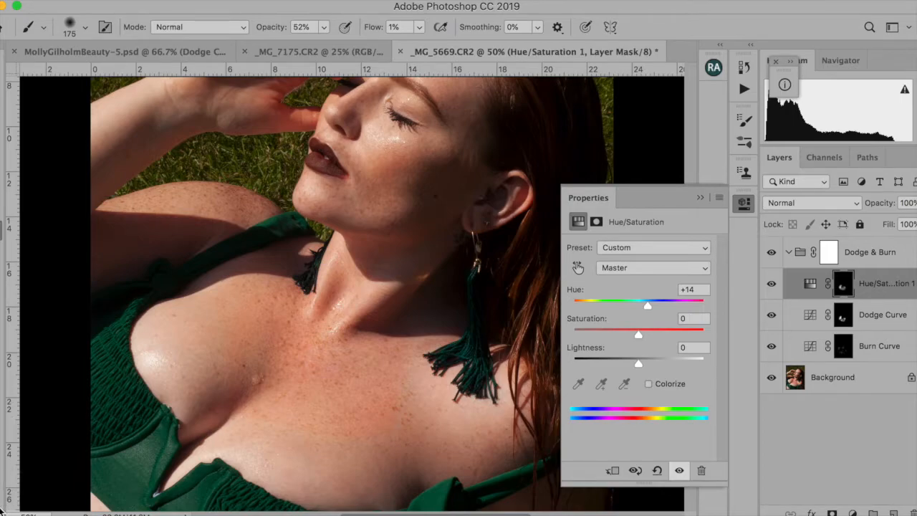
# - Reduce the brush to 100 px and set the Hue/Saturation layer's Saturation to -13 and Lightness to +6
pyautogui.press('[')
pyautogui.press('[')
pyautogui.press('[')
pyautogui.moveTo(641, 335); pyautogui.dragTo(628, 336)
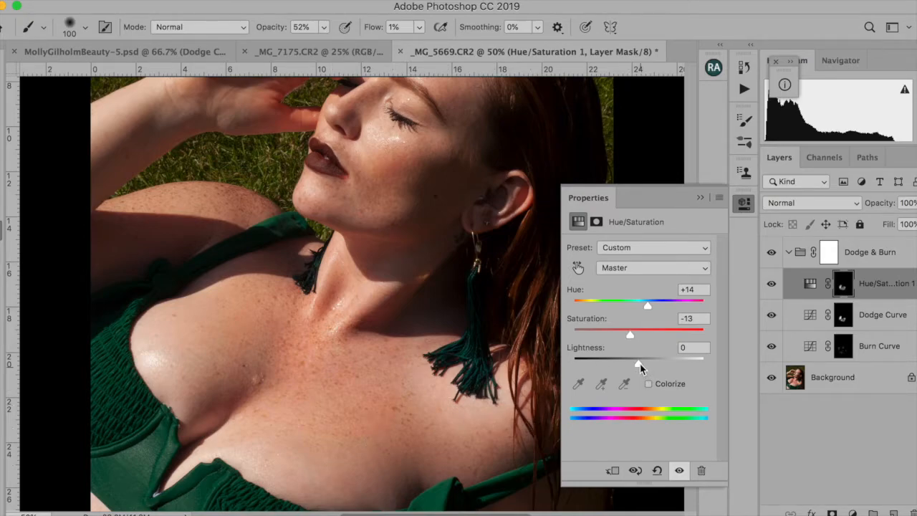
pyautogui.moveTo(639, 366); pyautogui.dragTo(642, 366)
# - Compare the chest's skin tone with and without the Hue/Saturation layer
pyautogui.click(772, 284)
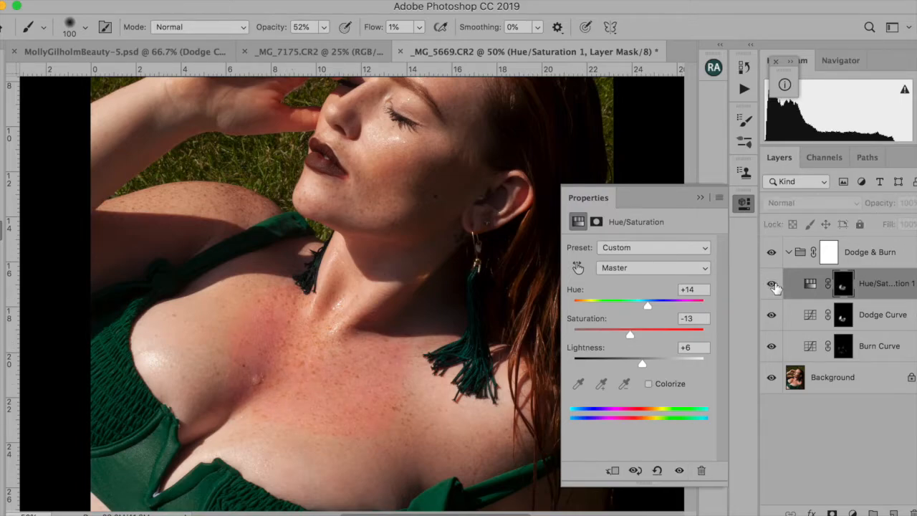
pyautogui.click(771, 284)
pyautogui.click(771, 284)
pyautogui.click(772, 284)
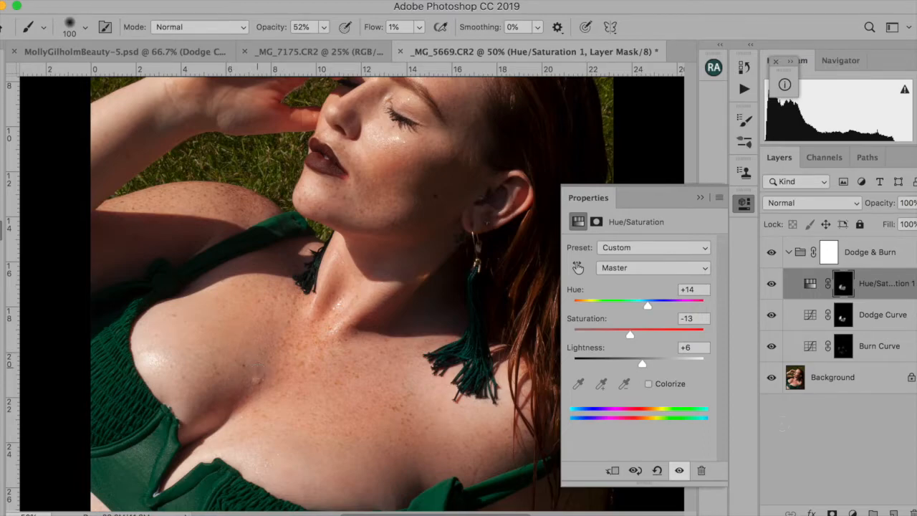
pyautogui.click(772, 284)
pyautogui.click(772, 285)
pyautogui.click(772, 285)
pyautogui.click(773, 285)
# - Check the chest before and after the whole Dodge & Burn group and the Hue/Saturation correction on its own
pyautogui.click(892, 322)
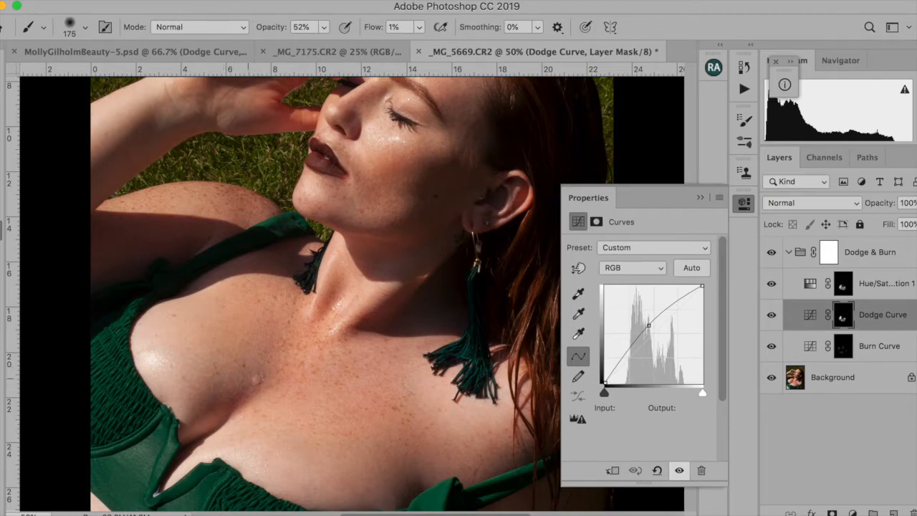
pyautogui.click(864, 288)
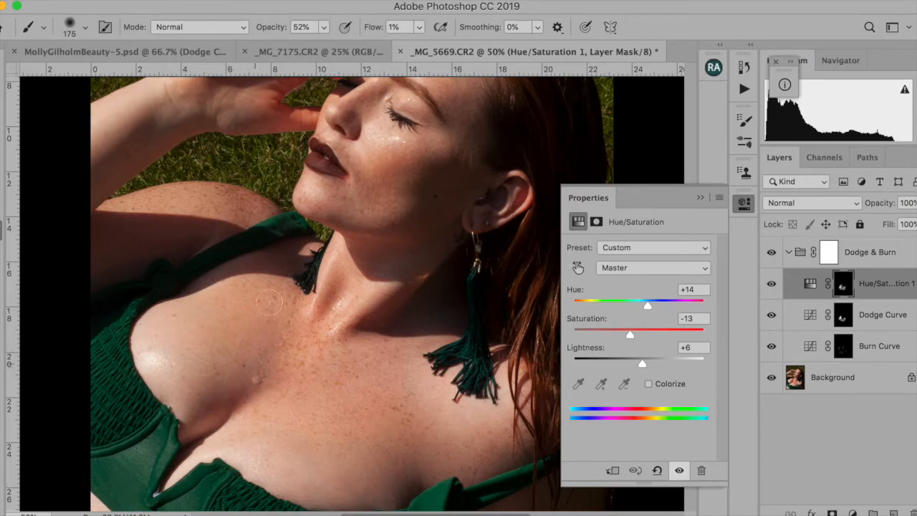
pyautogui.click(777, 253)
pyautogui.click(777, 254)
pyautogui.click(782, 285)
pyautogui.click(782, 285)
pyautogui.click(782, 285)
pyautogui.click(783, 285)
# - Compare the entire portrait, fitted to the window, with and without the collapsed Dodge & Burn group
pyautogui.press('z')
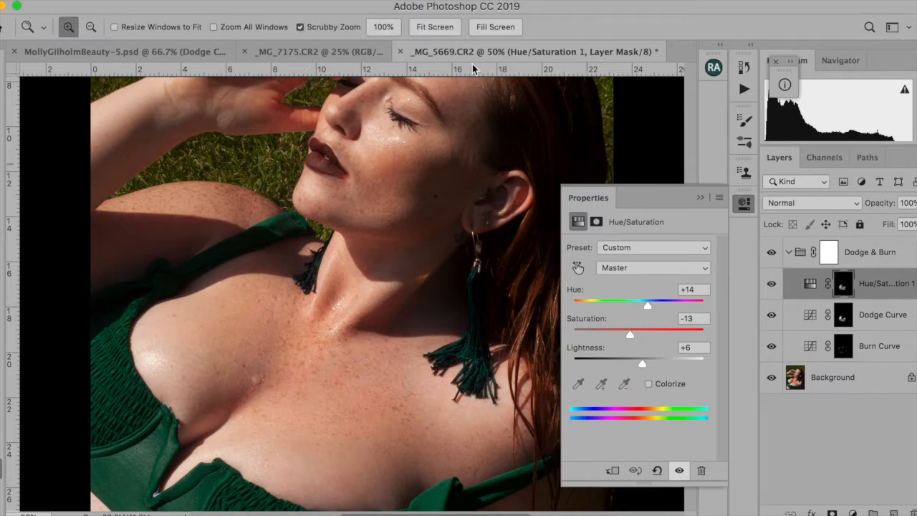
pyautogui.click(432, 29)
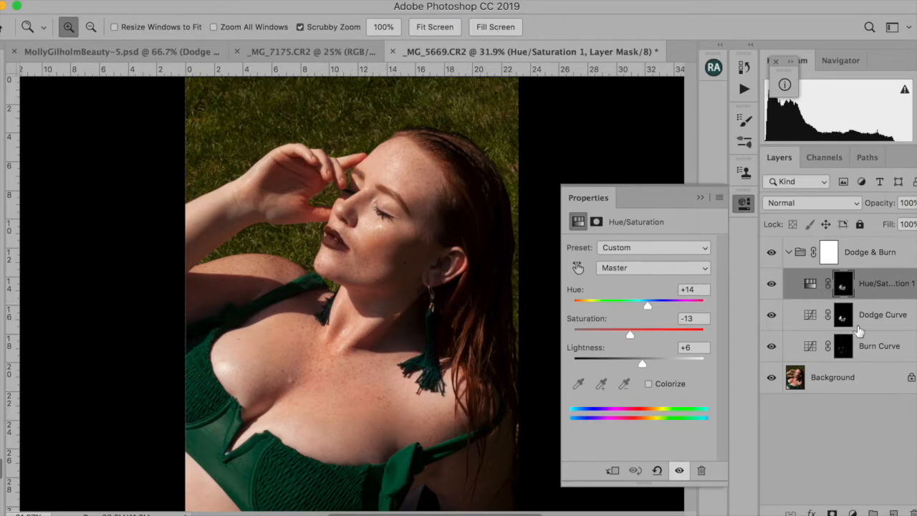
pyautogui.click(863, 325)
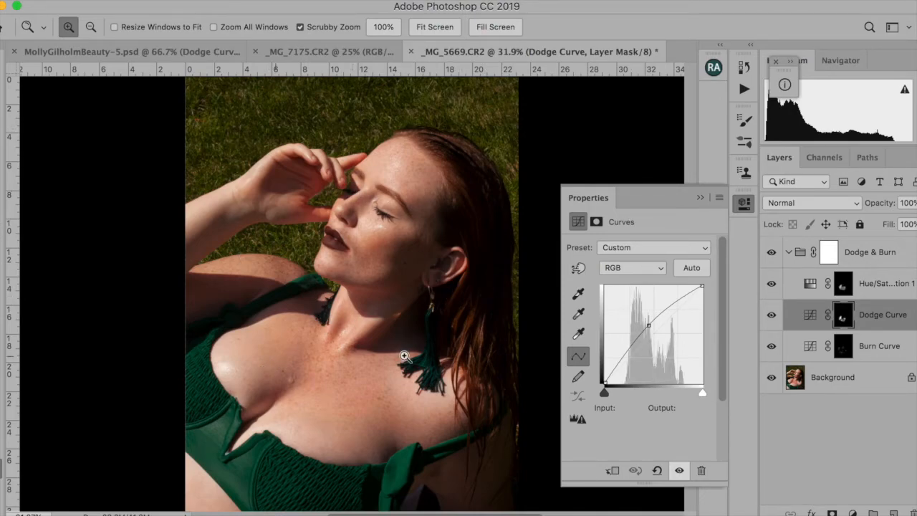
pyautogui.click(335, 385)
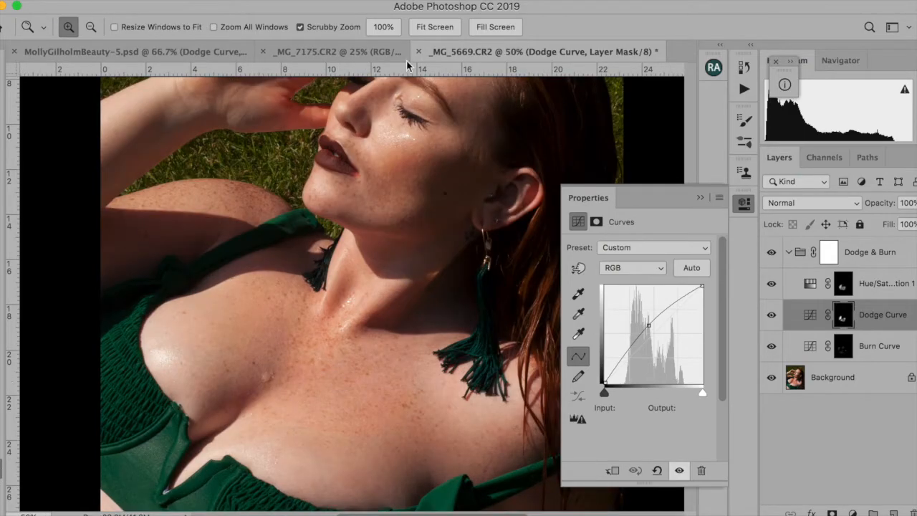
pyautogui.click(435, 27)
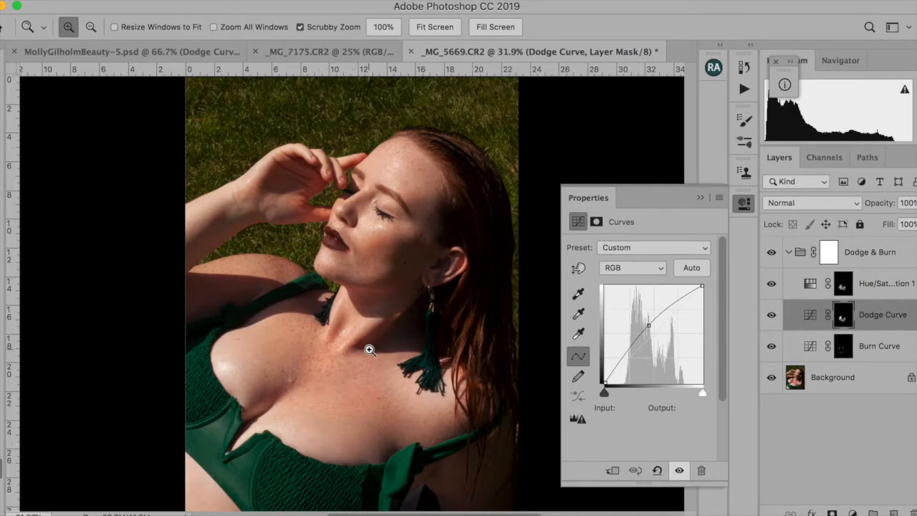
pyautogui.click(788, 253)
pyautogui.click(771, 254)
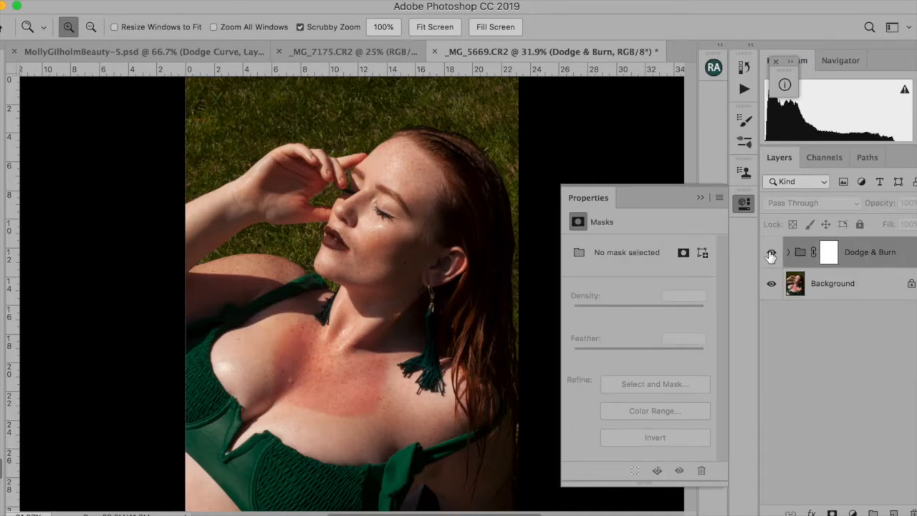
pyautogui.click(771, 255)
pyautogui.click(771, 255)
pyautogui.click(771, 255)
pyautogui.click(915, 204)
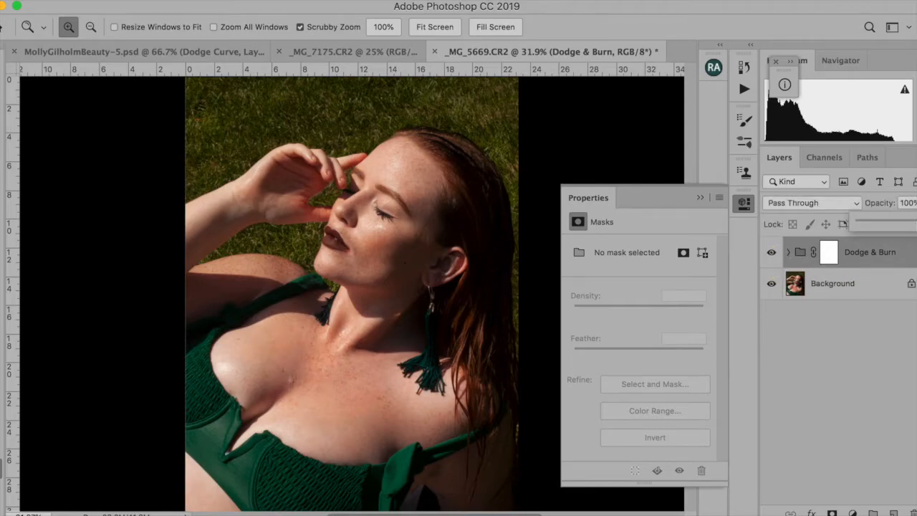
pyautogui.click(789, 258)
pyautogui.click(789, 258)
pyautogui.click(789, 258)
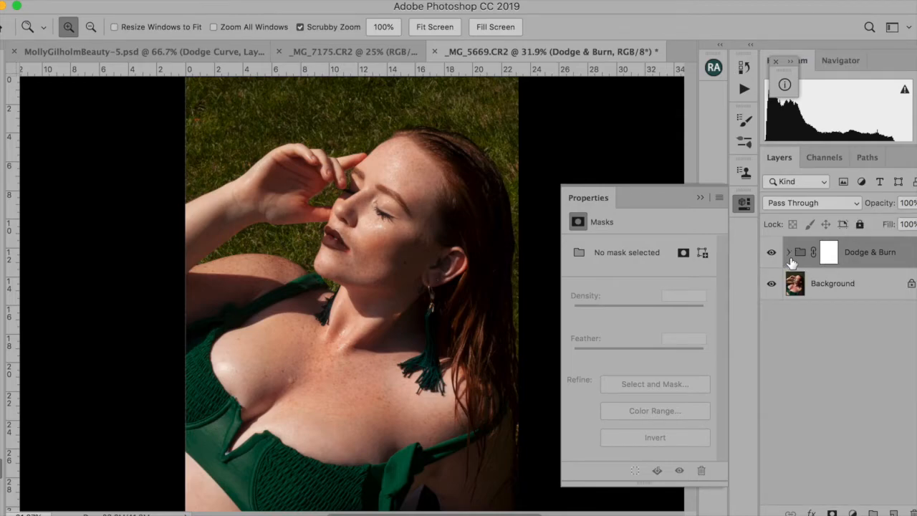
pyautogui.click(916, 203)
pyautogui.moveTo(916, 223); pyautogui.dragTo(916, 223)
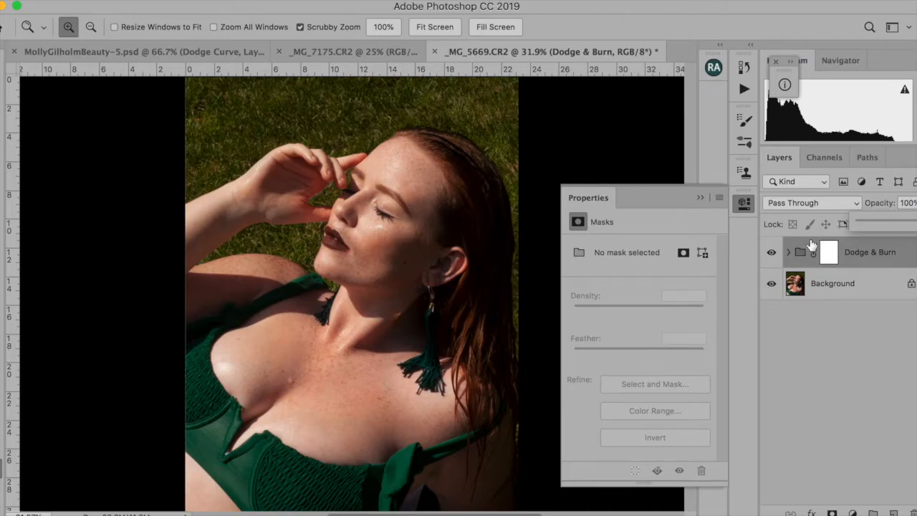
pyautogui.click(787, 253)
pyautogui.click(786, 253)
# - Examine the chest at 66.7% zoom with the Dodge & Burn group hidden and shown
pyautogui.click(771, 252)
pyautogui.click(772, 253)
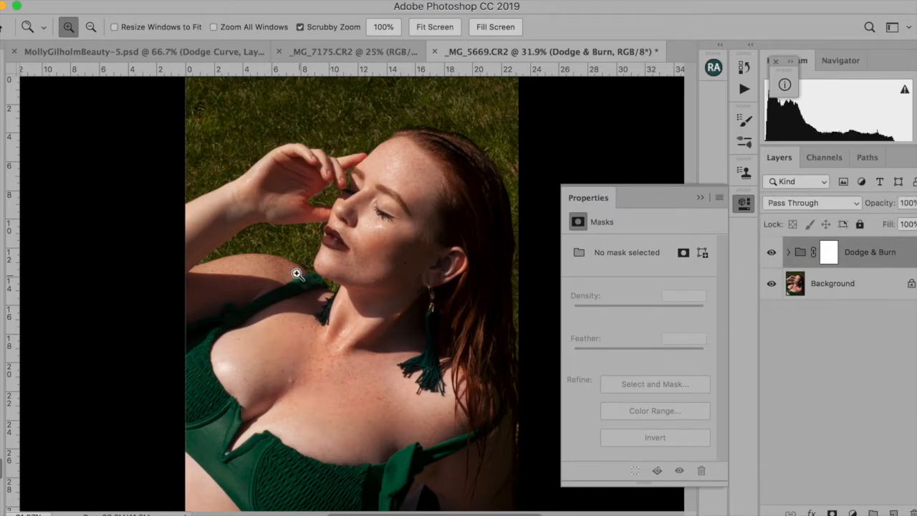
pyautogui.click(340, 384)
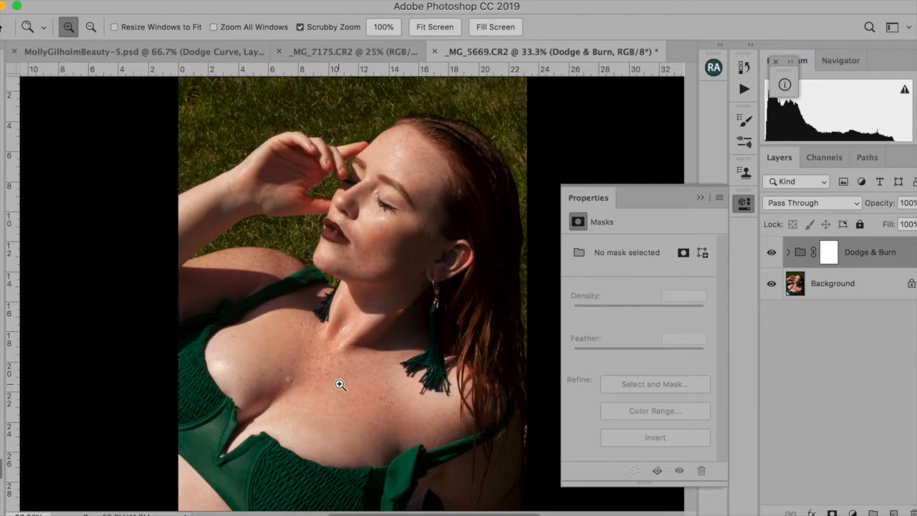
pyautogui.click(340, 385)
pyautogui.click(341, 384)
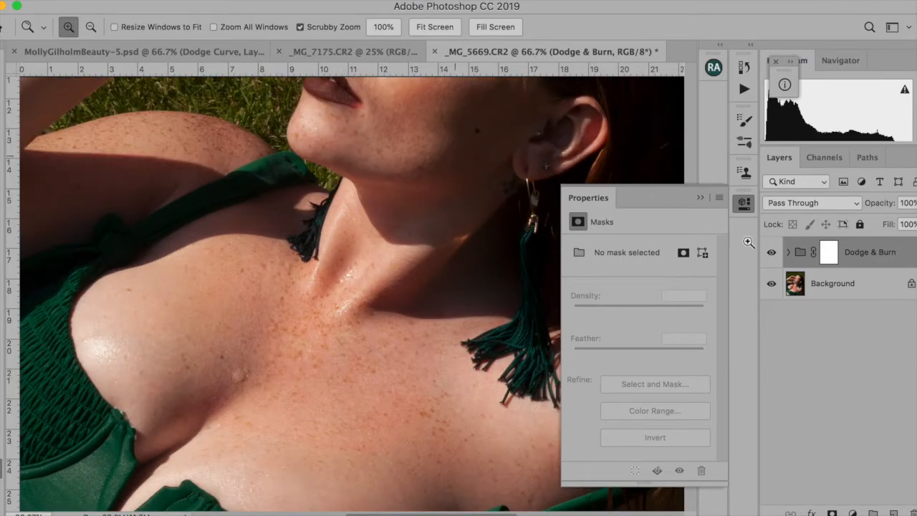
pyautogui.click(773, 253)
pyautogui.click(772, 253)
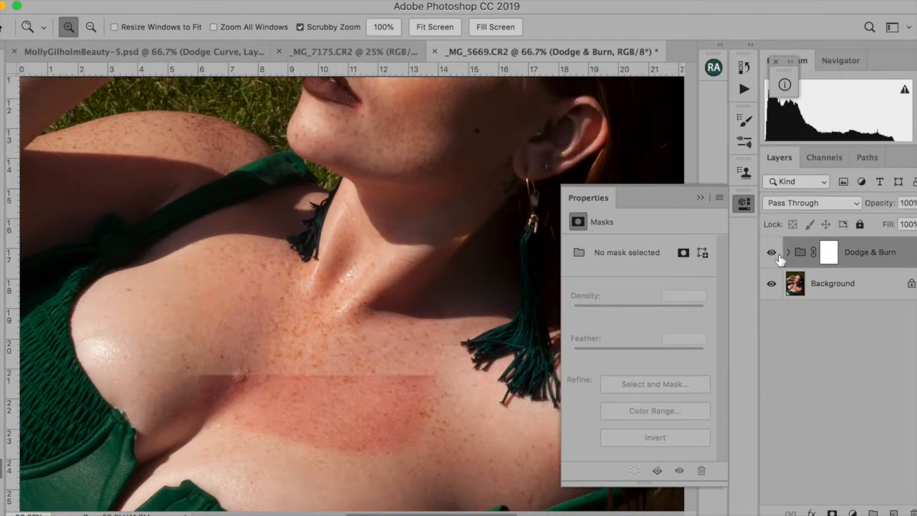
# - Set the Hue/Saturation layer's Hue to +24 and compare the chest with the Dodge & Burn group hidden and shown
pyautogui.click(788, 253)
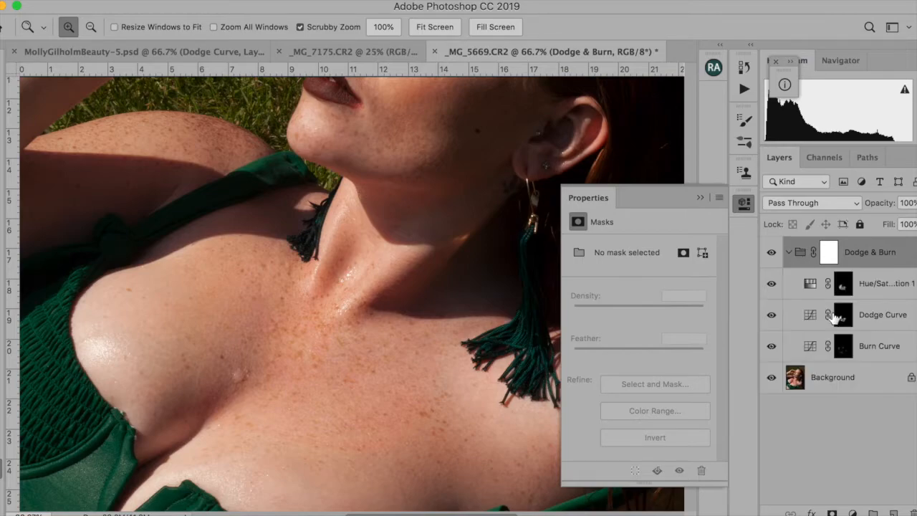
pyautogui.click(813, 283)
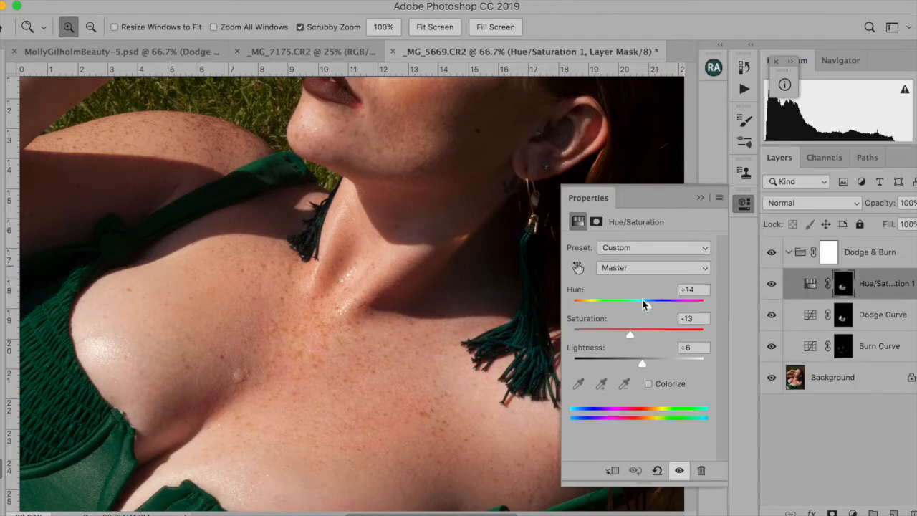
pyautogui.moveTo(651, 307); pyautogui.dragTo(654, 309)
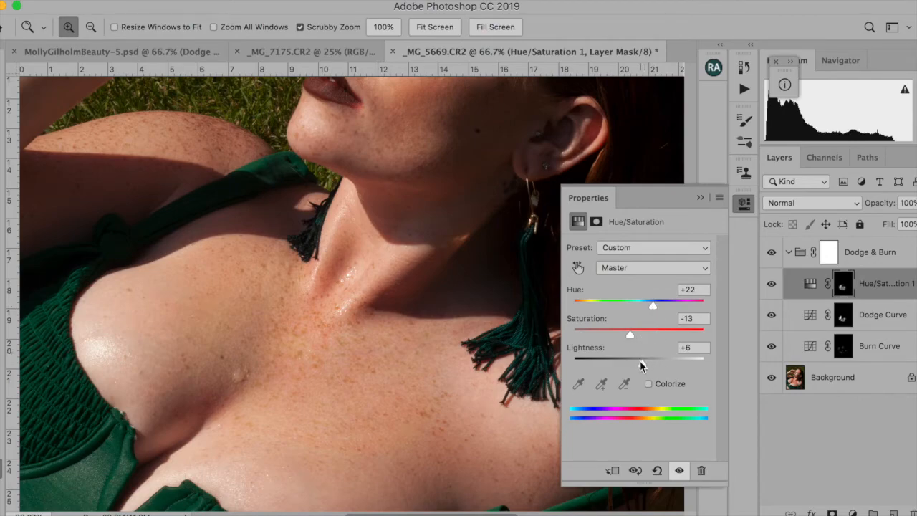
pyautogui.moveTo(642, 366); pyautogui.dragTo(643, 366)
pyautogui.moveTo(654, 304); pyautogui.dragTo(655, 304)
pyautogui.press('b')
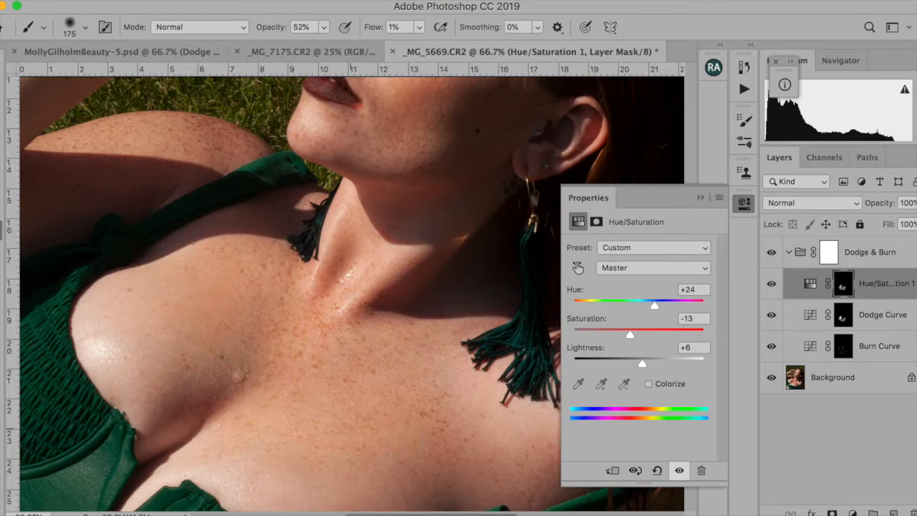
pyautogui.click(772, 253)
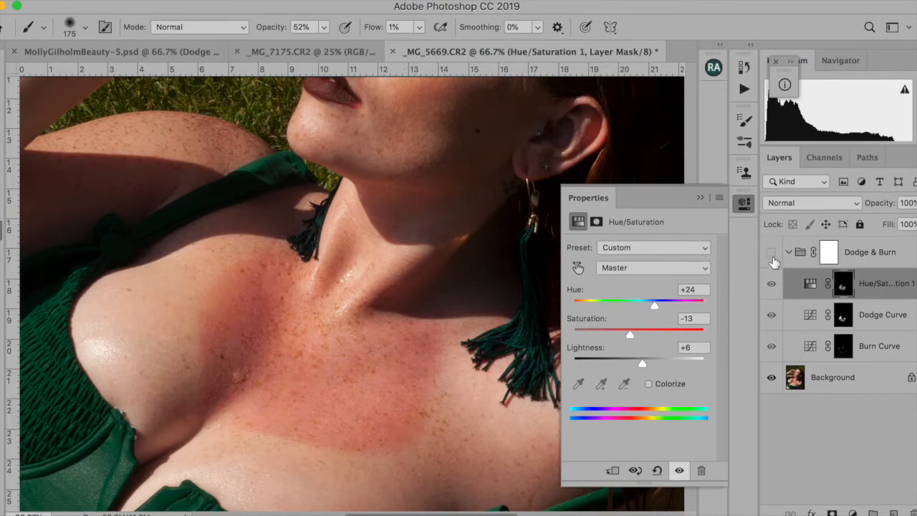
pyautogui.click(772, 256)
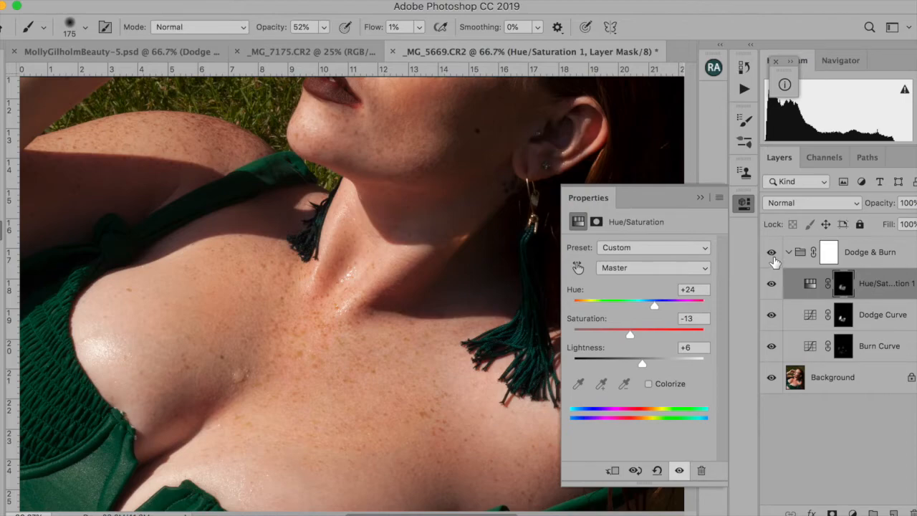
# - Adjust the strength of the Hue/Saturation layer, trying opacities of 80% and 93%
pyautogui.press('z')
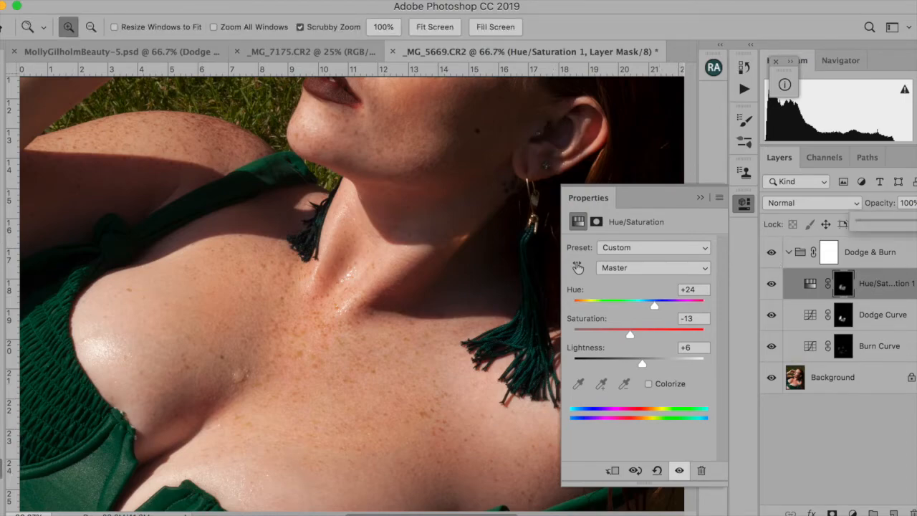
pyautogui.moveTo(916, 222); pyautogui.dragTo(915, 222)
pyautogui.click(771, 284)
pyautogui.click(772, 286)
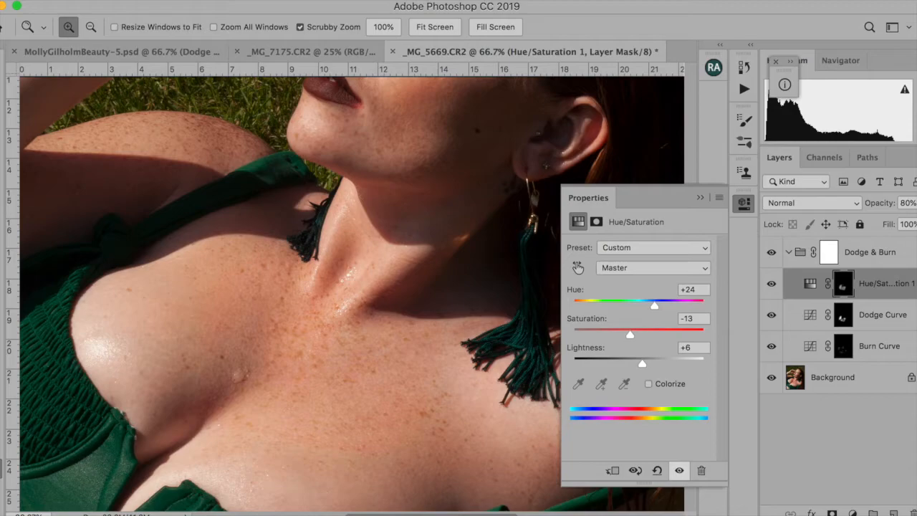
pyautogui.click(916, 204)
pyautogui.moveTo(914, 227); pyautogui.dragTo(916, 227)
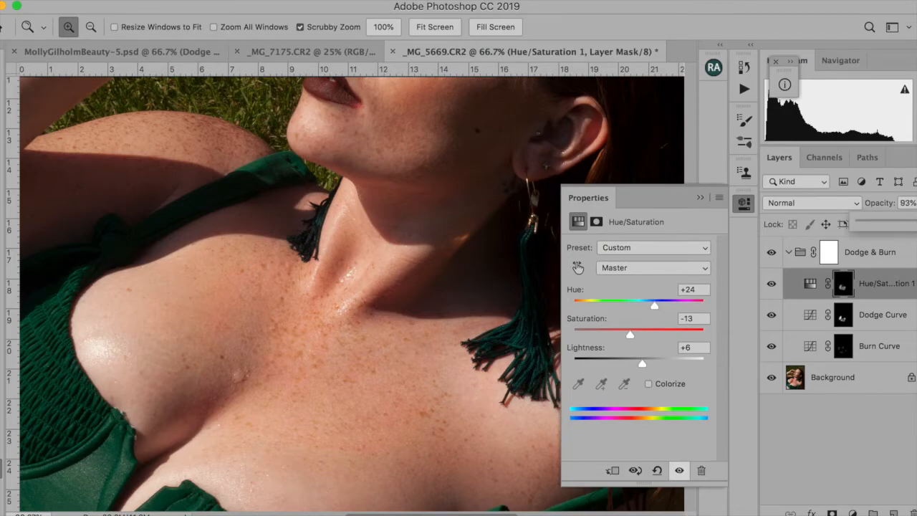
pyautogui.moveTo(913, 222); pyautogui.dragTo(916, 221)
# - Collapse the Dodge & Burn group and review the full portrait before and after the retouch
pyautogui.click(789, 254)
pyautogui.click(788, 252)
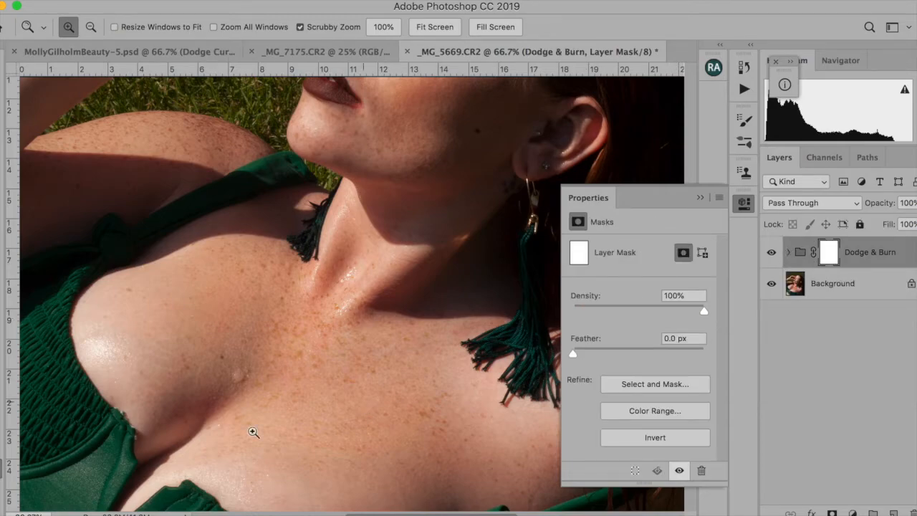
pyautogui.click(446, 27)
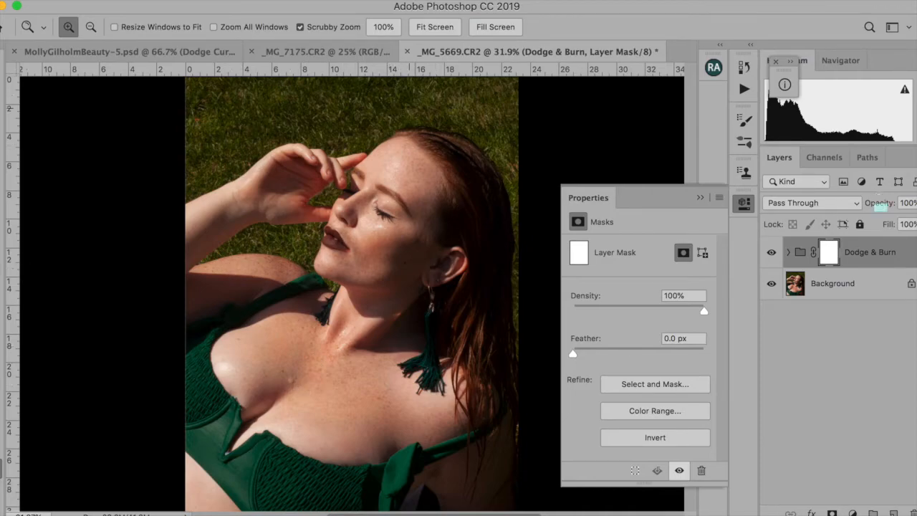
pyautogui.click(772, 252)
pyautogui.click(771, 253)
pyautogui.click(772, 254)
pyautogui.click(773, 254)
# - Add a new empty layer above the Dodge & Burn group and set its blend mode to Color
pyautogui.click(893, 513)
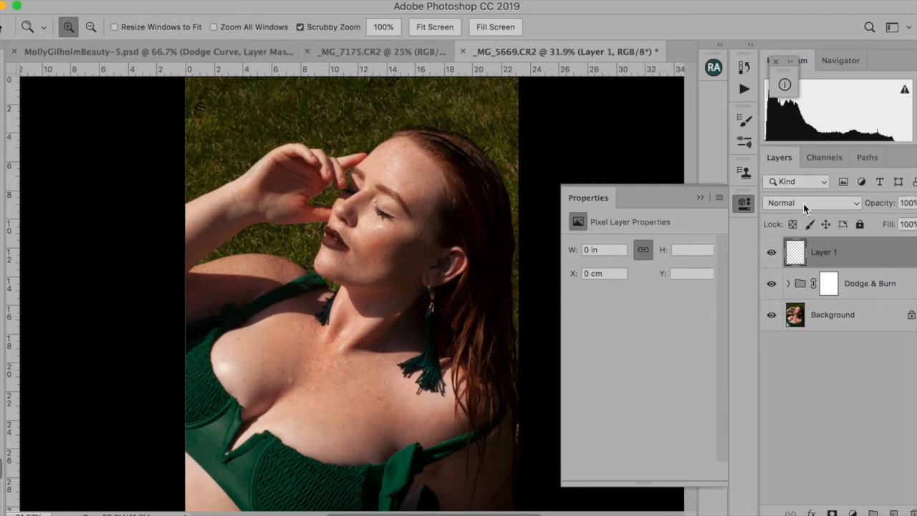
pyautogui.click(804, 204)
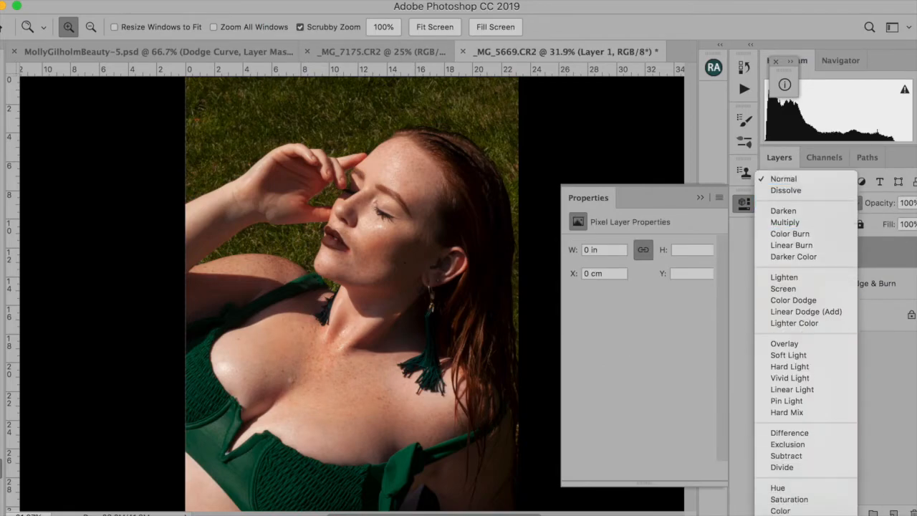
pyautogui.click(781, 505)
# - Sample the forehead's skin colour and paint it over the forehead on the Color layer with 100% brush opacity and 10% flow
pyautogui.press('b')
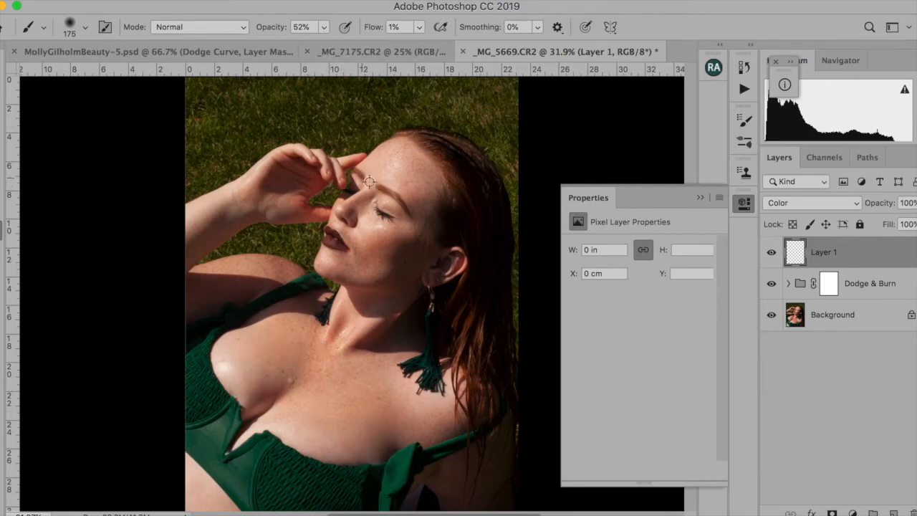
pyautogui.keyDown('alt'); pyautogui.click(414, 173); pyautogui.keyUp('alt')
pyautogui.keyDown('alt'); pyautogui.click(416, 169); pyautogui.keyUp('alt')
pyautogui.moveTo(416, 168)
pyautogui.mouseDown()
pyautogui.moveTo(394, 169)
pyautogui.moveTo(414, 173)
pyautogui.moveTo(415, 183)
pyautogui.mouseUp()
pyautogui.click(323, 28)
pyautogui.moveTo(328, 34)
pyautogui.mouseDown()
pyautogui.moveTo(405, 58)
pyautogui.moveTo(426, 45)
pyautogui.mouseUp()
pyautogui.click(417, 28)
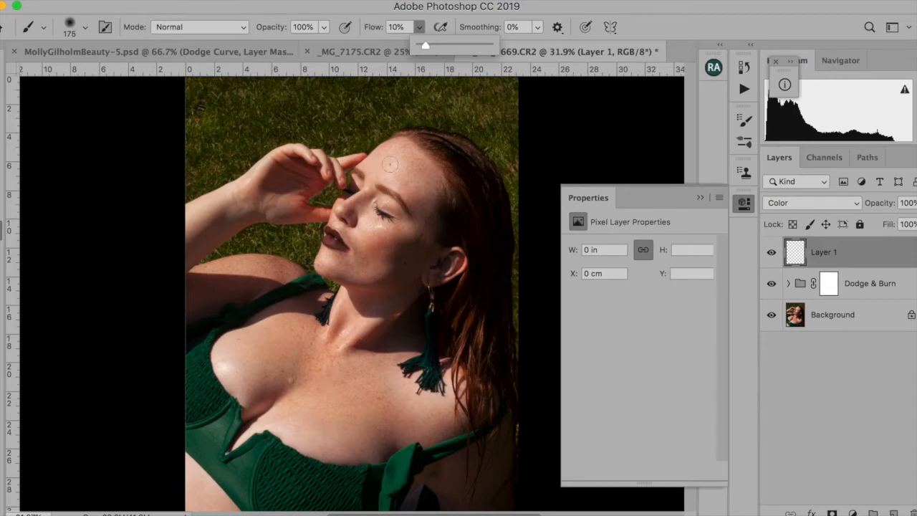
pyautogui.moveTo(390, 164)
pyautogui.mouseDown()
pyautogui.moveTo(387, 156)
pyautogui.moveTo(407, 160)
pyautogui.moveTo(418, 183)
pyautogui.moveTo(406, 191)
pyautogui.moveTo(377, 170)
pyautogui.moveTo(379, 159)
pyautogui.moveTo(401, 162)
pyautogui.mouseUp()
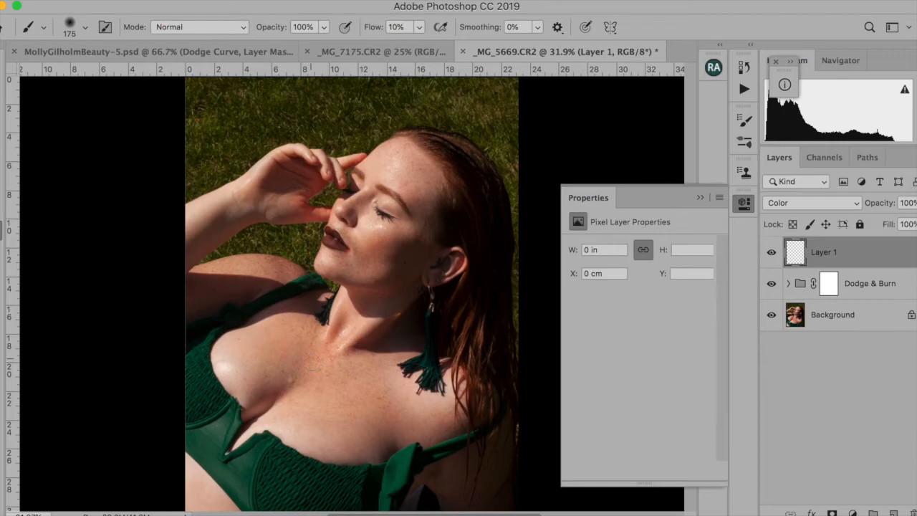
# - Paint the sampled skin tone over the chest and shoulder on the Color layer with a 600 px brush at 22% flow
pyautogui.click(419, 27)
pyautogui.moveTo(427, 43); pyautogui.dragTo(428, 44)
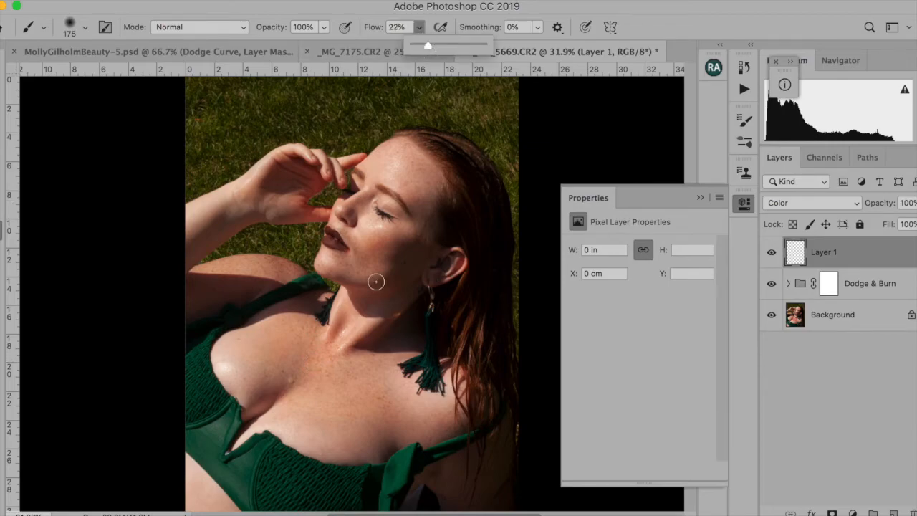
pyautogui.press(']')
pyautogui.press(']')
pyautogui.press(']')
pyautogui.press(']')
pyautogui.press(']')
pyautogui.press(']')
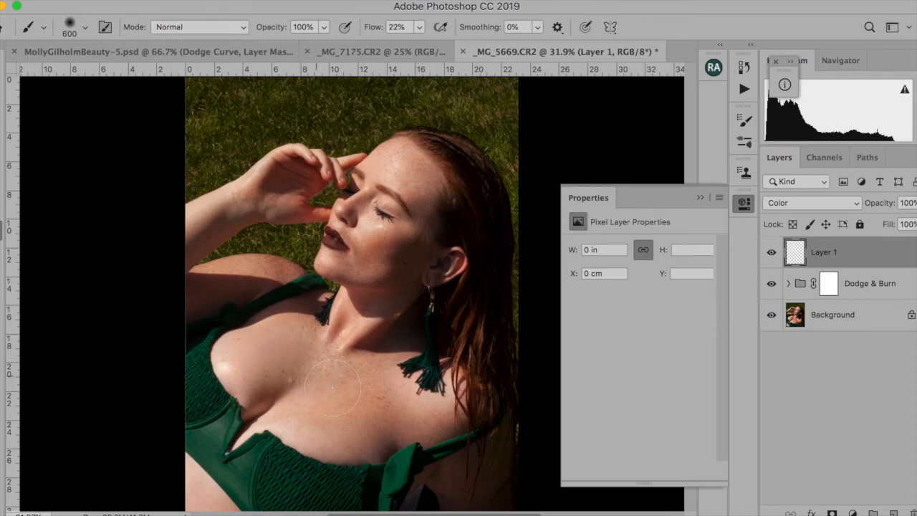
pyautogui.moveTo(367, 378)
pyautogui.mouseDown()
pyautogui.moveTo(348, 345)
pyautogui.moveTo(341, 379)
pyautogui.moveTo(410, 418)
pyautogui.moveTo(512, 348)
pyautogui.mouseUp()
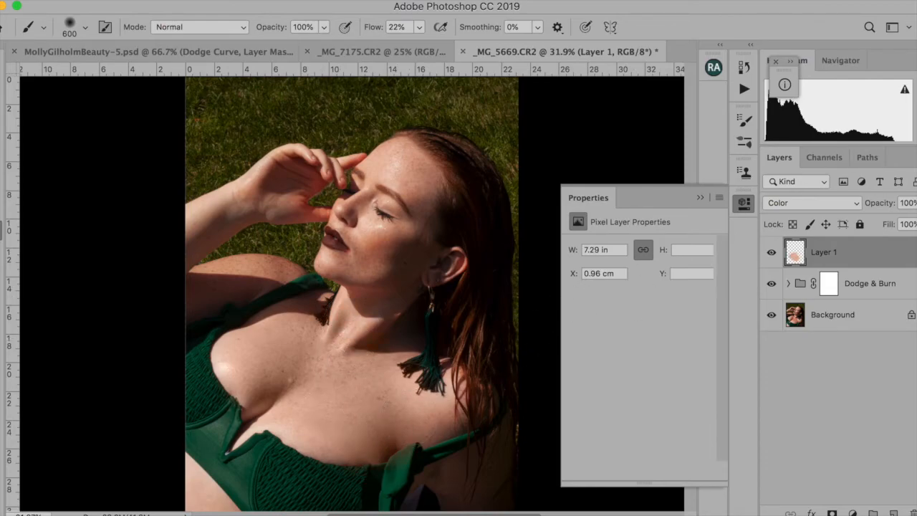
# - Lower the Color layer's opacity to 24% and paint more skin tone across the upper chest
pyautogui.click(915, 202)
pyautogui.moveTo(905, 222); pyautogui.dragTo(877, 223)
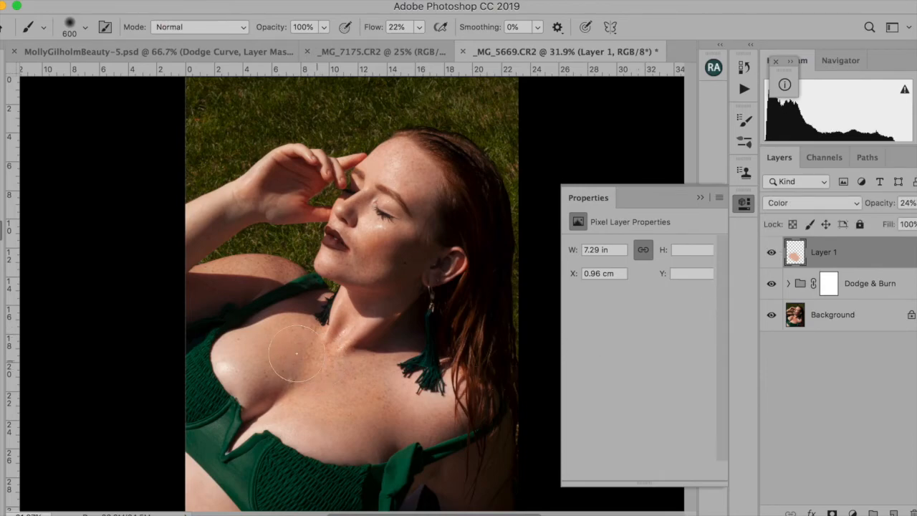
pyautogui.moveTo(485, 409)
pyautogui.mouseDown()
pyautogui.moveTo(409, 389)
pyautogui.moveTo(387, 408)
pyautogui.mouseUp()
# - Delete the painted Color layer and compare the portrait with the Dodge & Burn group hidden and shown
pyautogui.click(910, 510)
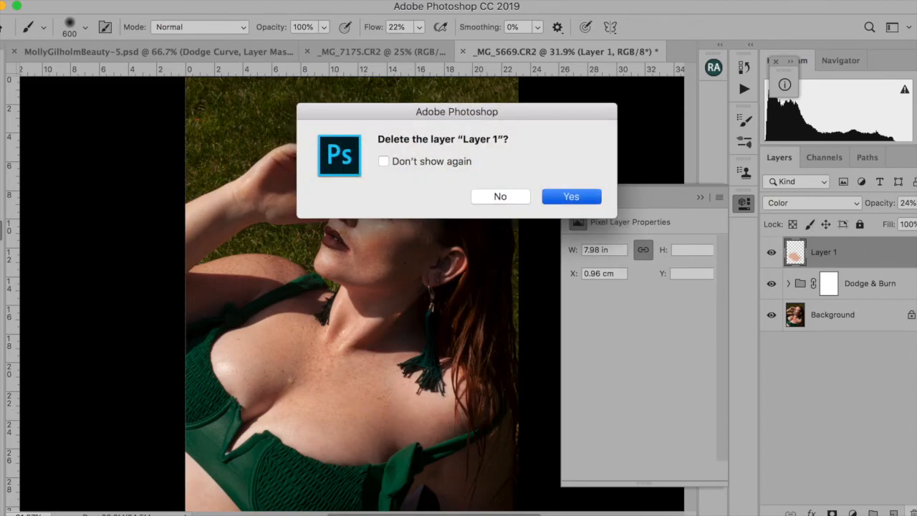
pyautogui.press('Return')
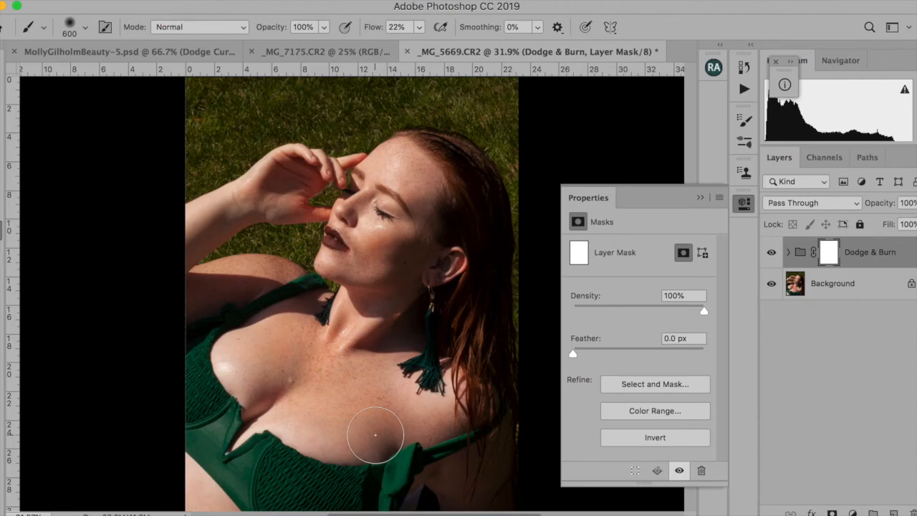
pyautogui.click(772, 252)
pyautogui.click(772, 252)
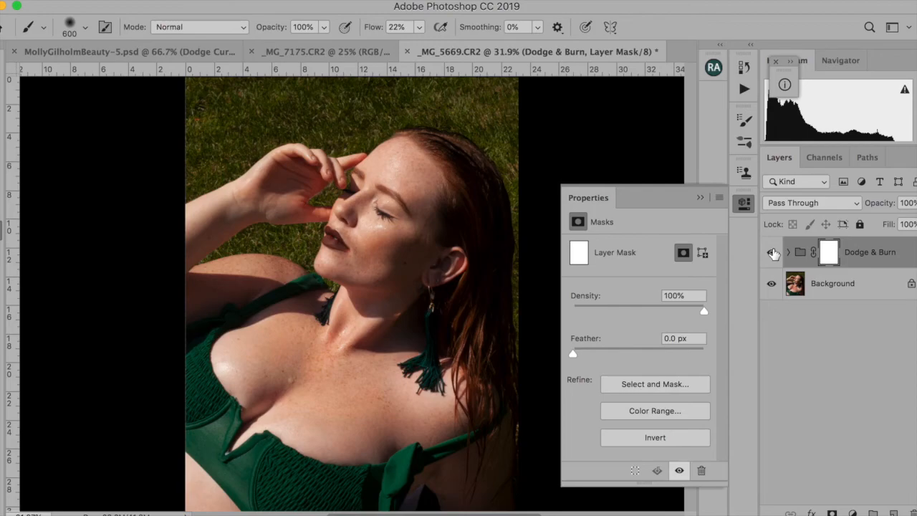